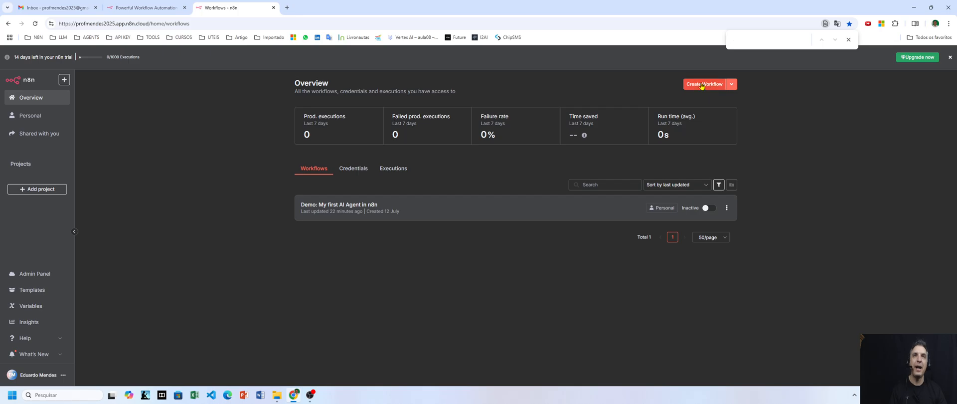
Create a new workflow and rename it 'Primeiro Workflow - Olá Mundo'
click(704, 85)
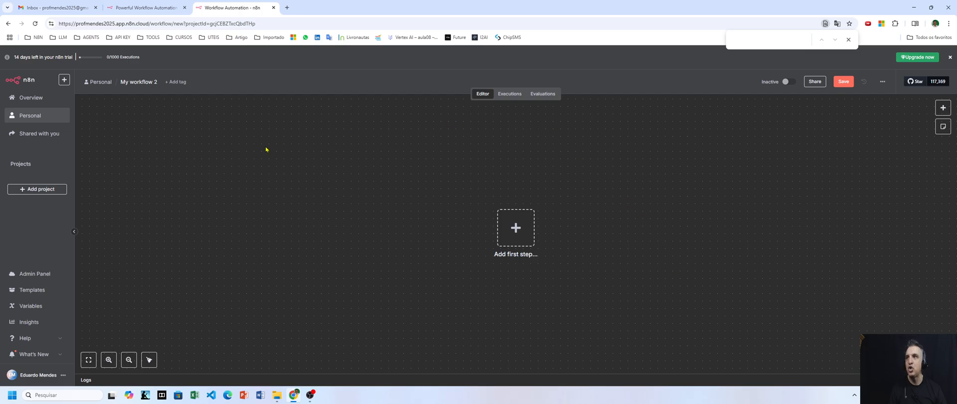
click(149, 82)
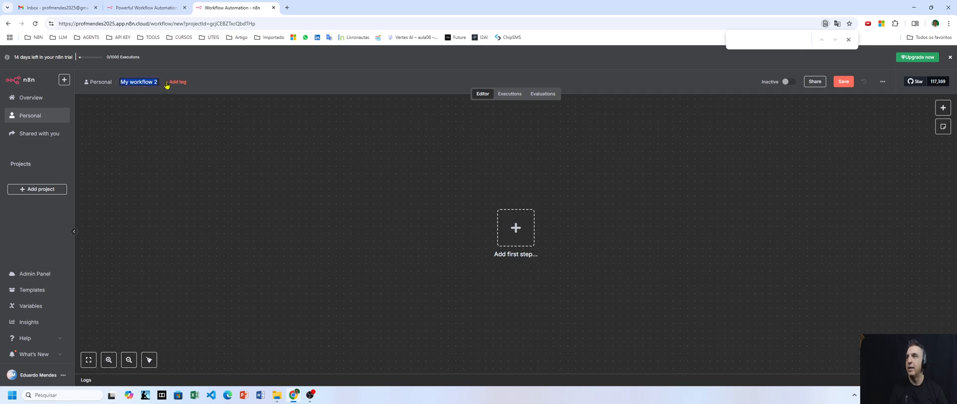
text(Prim)
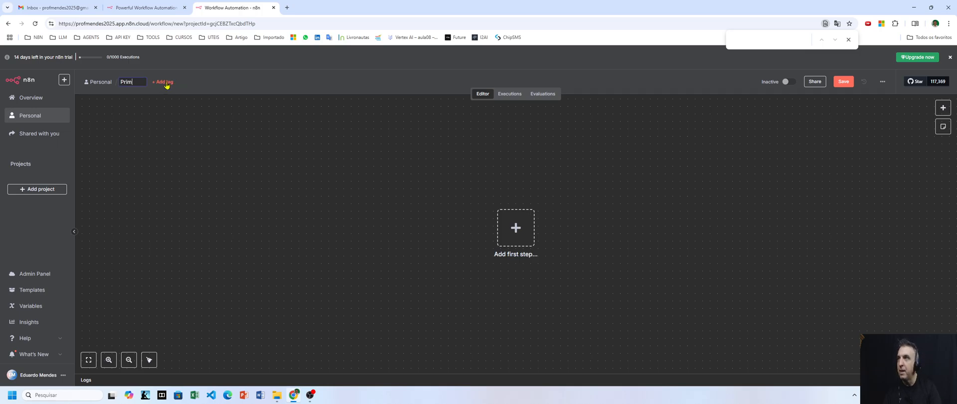
text(eiro)
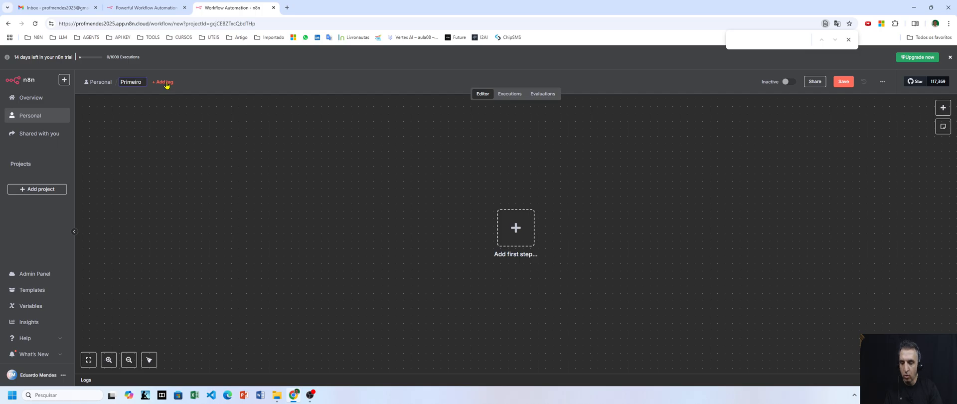
text( Work)
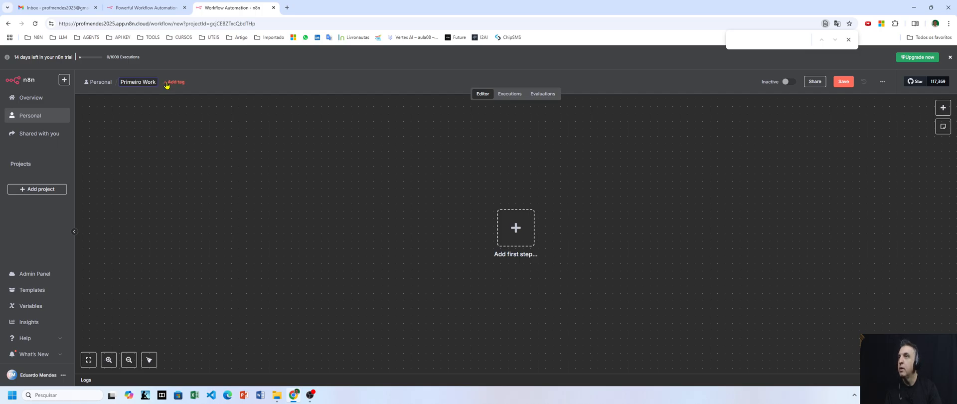
text(flow)
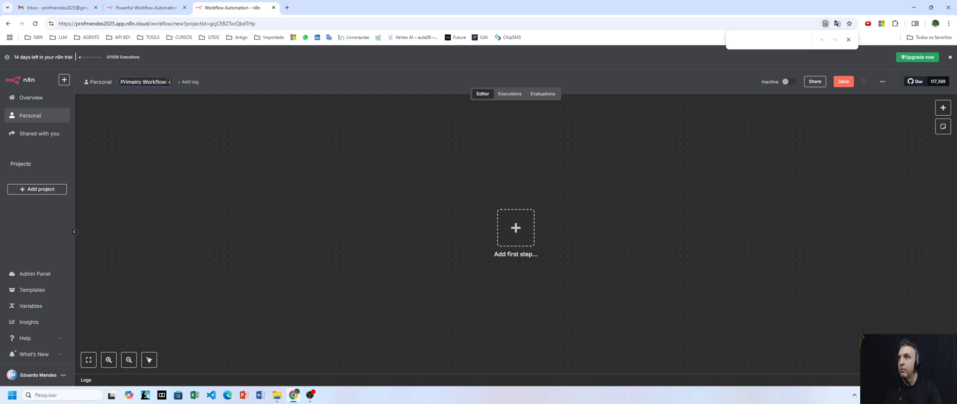
text( - Ol)
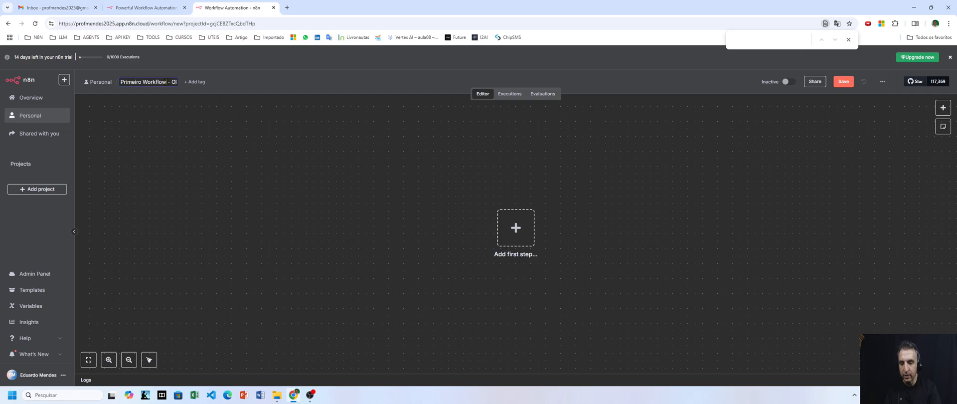
text(á Mundo)
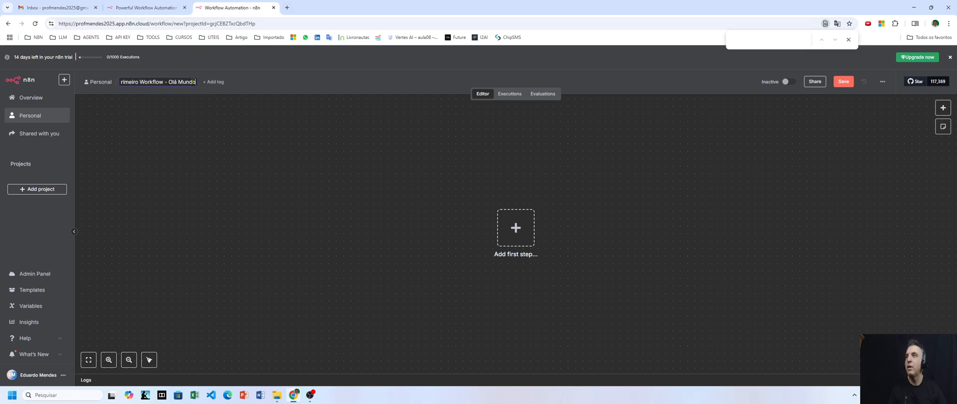
click(237, 129)
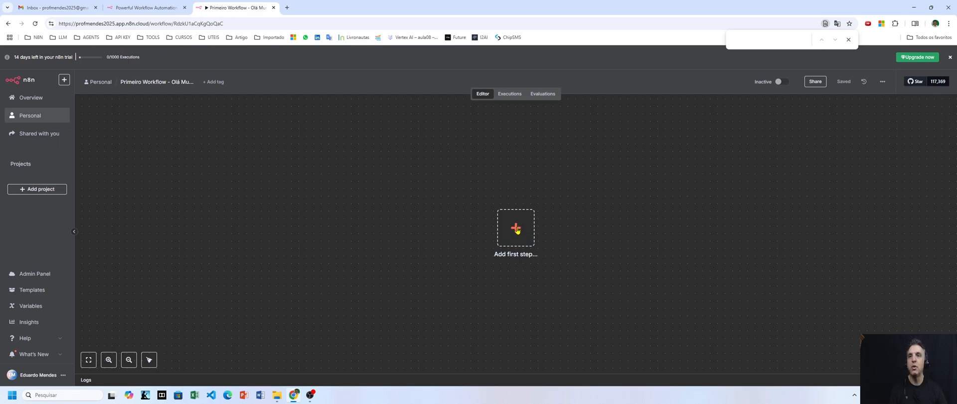
Bring up the trigger choices from the empty canvas's add-first-step button
click(515, 228)
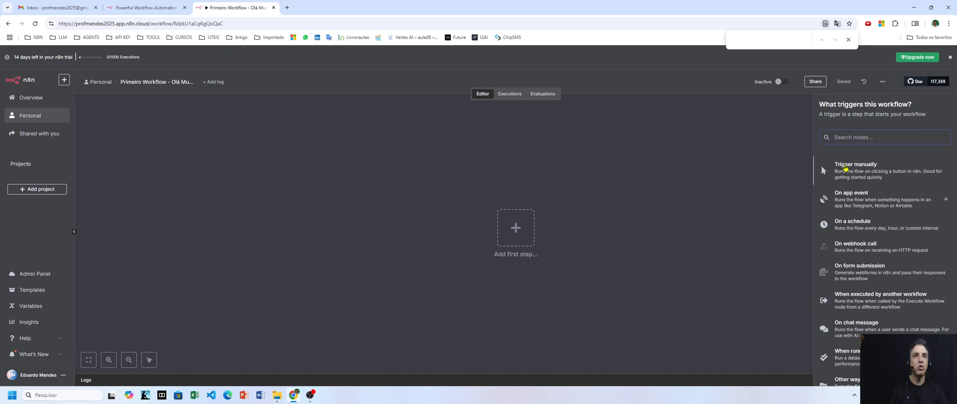
Add a 'Trigger manually' node and execute it so it outputs 1 item
click(845, 168)
mouse_move(553, 213)
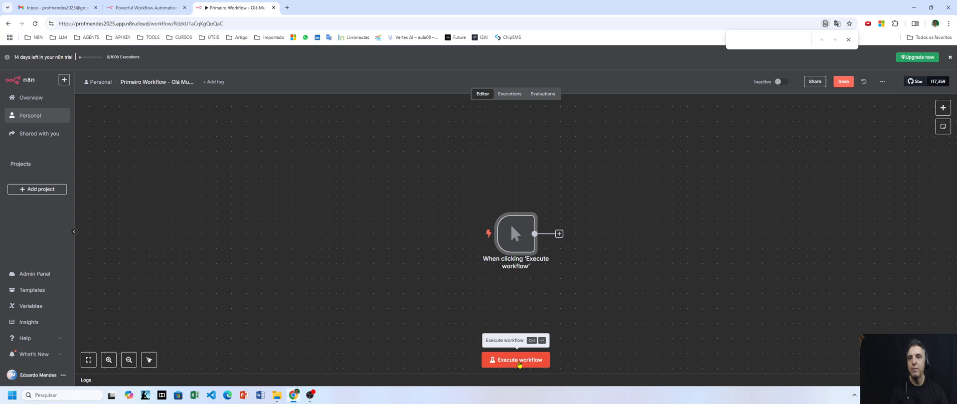
mouse_move(468, 236)
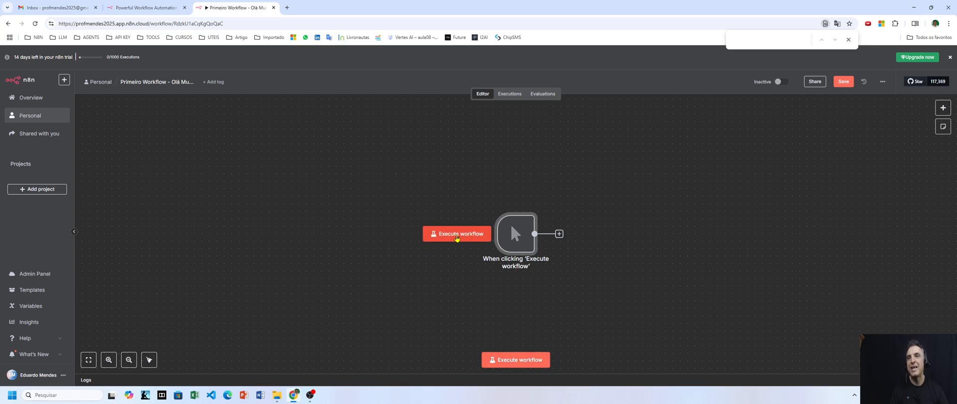
mouse_move(514, 240)
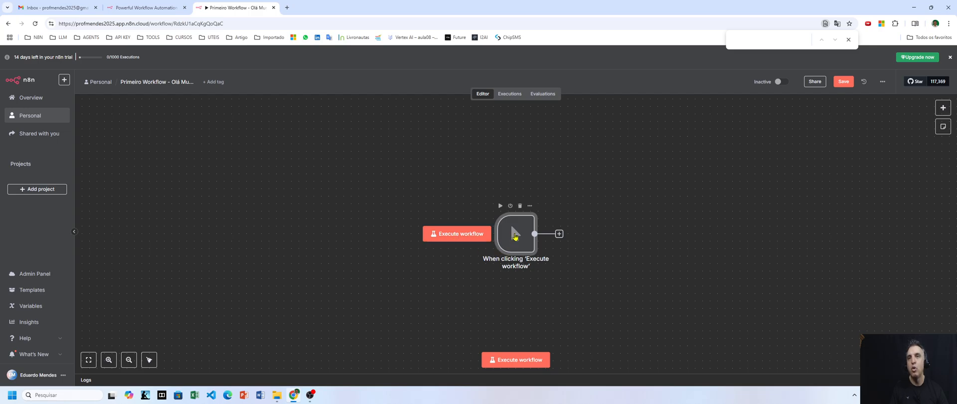
click(500, 206)
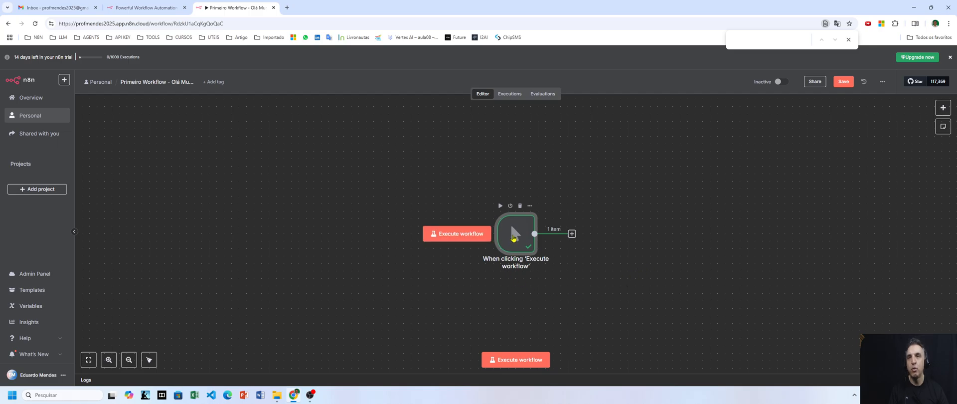
double_click(513, 237)
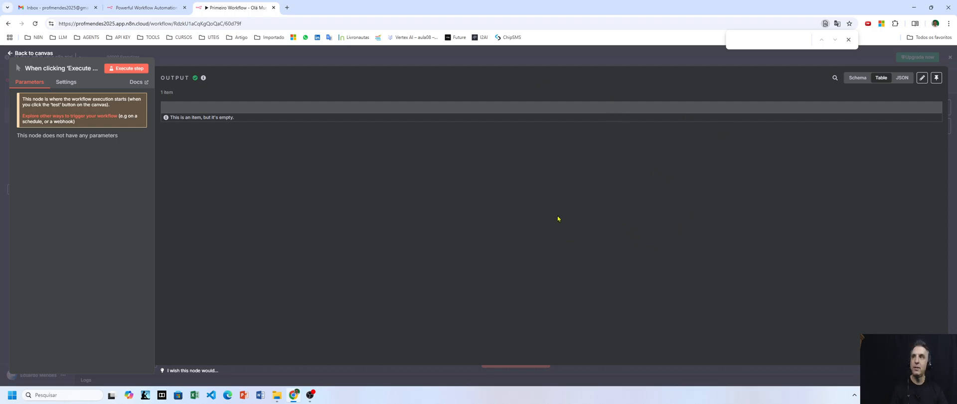
click(466, 58)
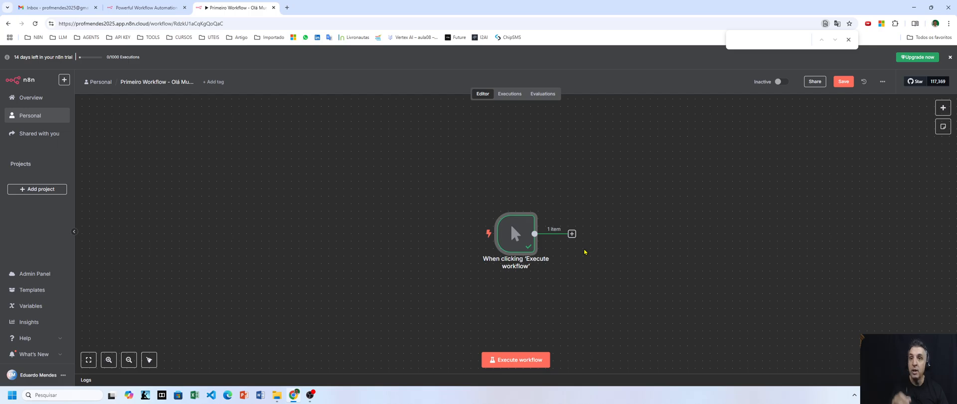
click(571, 233)
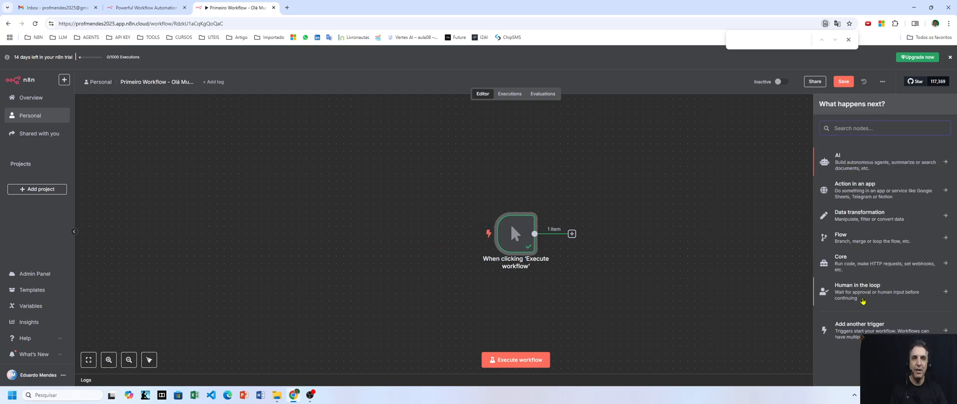
click(865, 326)
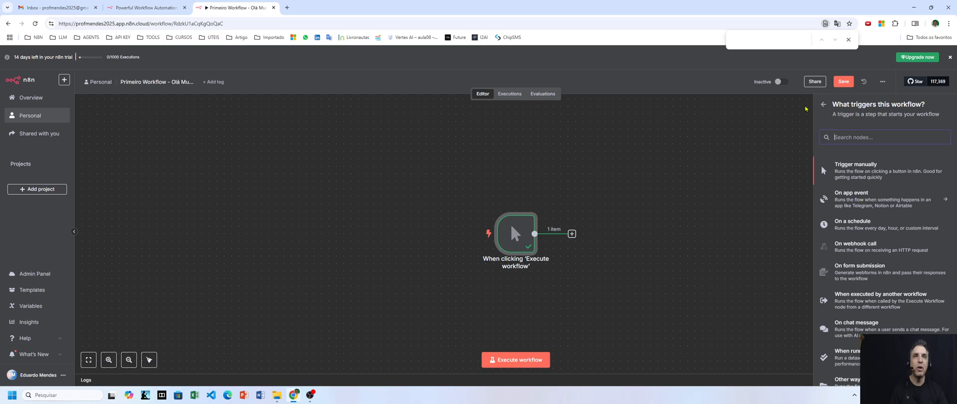
click(824, 104)
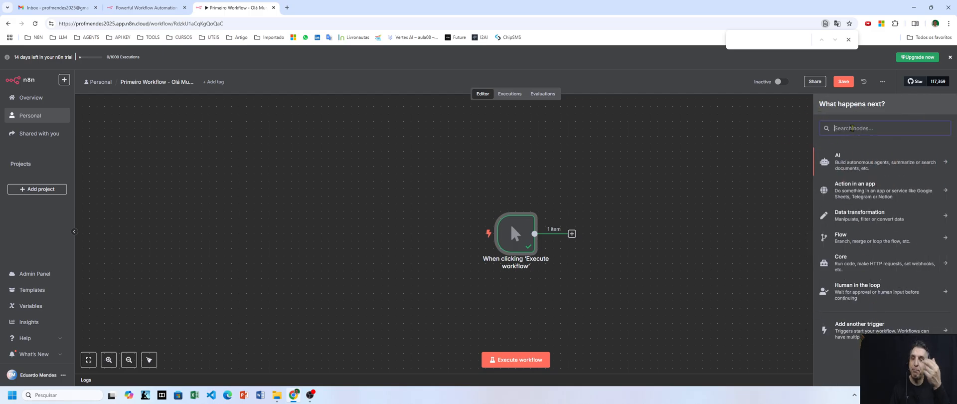
text(gmail)
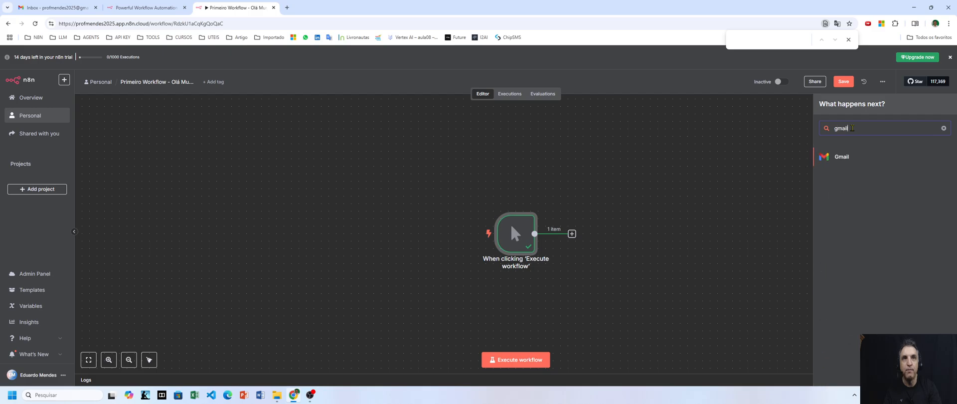
click(842, 156)
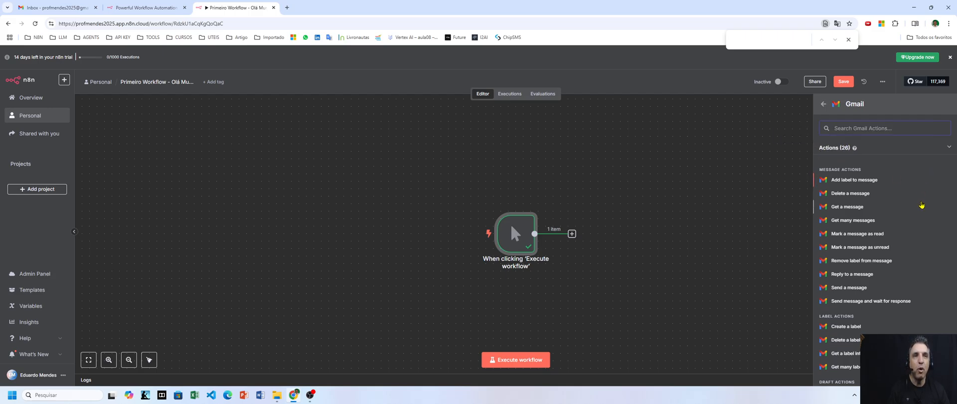
scroll(918, 203, down, 2)
scroll(918, 203, down, 2)
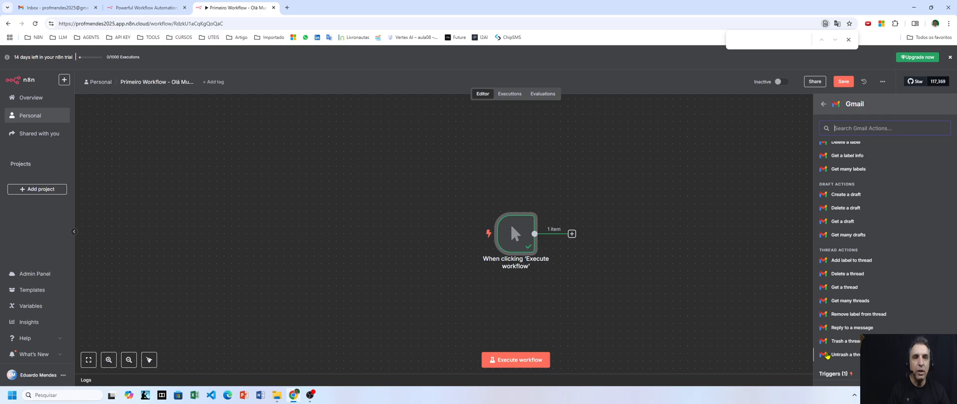
scroll(846, 301, down, 1)
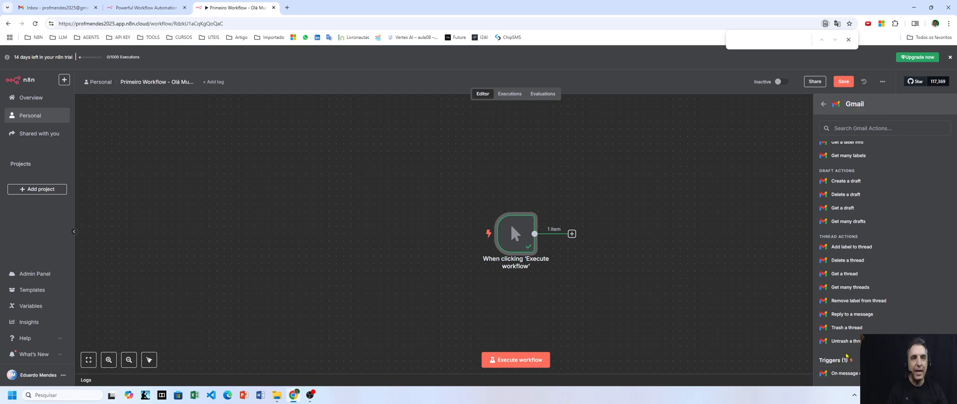
scroll(877, 166, up, 5)
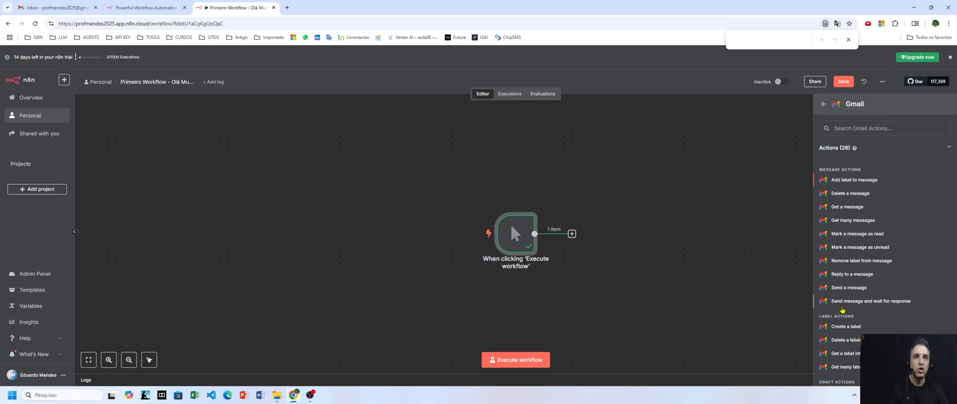
scroll(875, 319, down, 3)
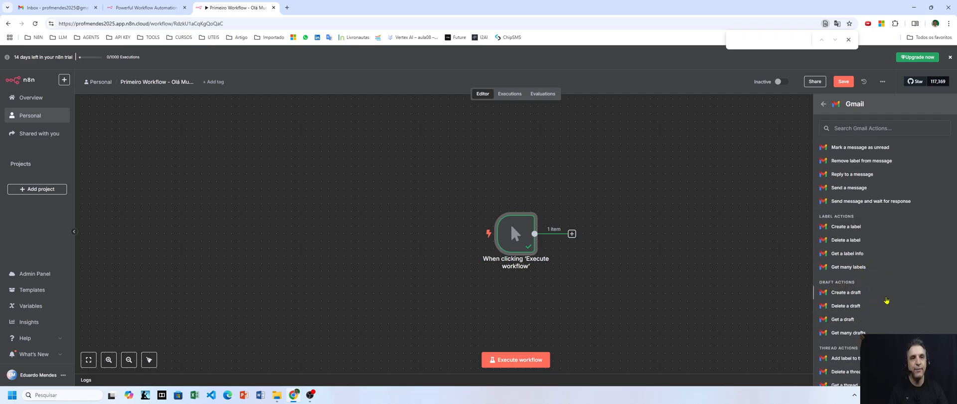
scroll(857, 296, down, 2)
scroll(873, 311, up, 5)
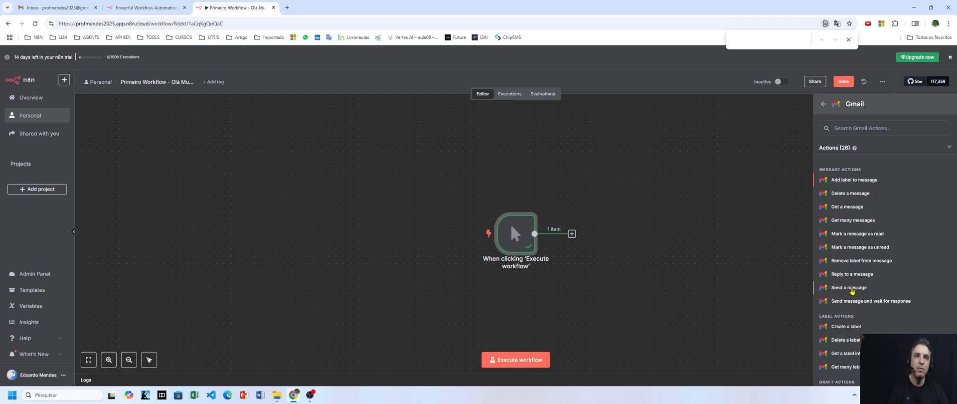
Choose the Gmail 'Send a message' action under Message Actions
click(851, 289)
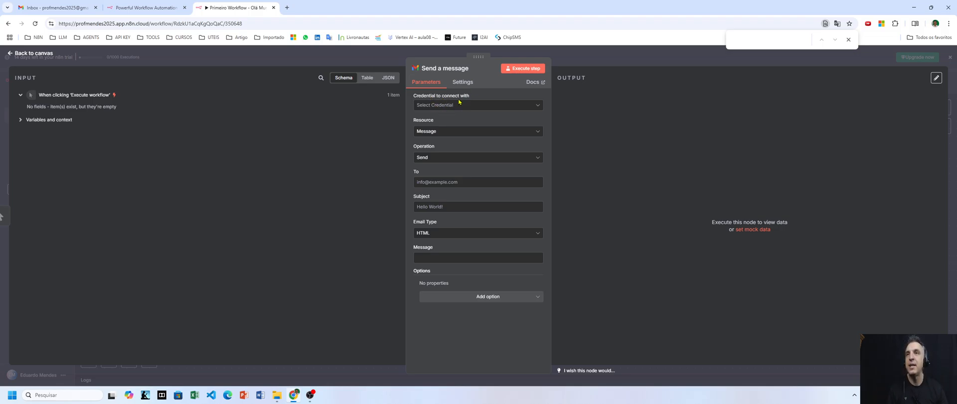
Create a new Gmail credential from the node's credential dropdown
click(538, 108)
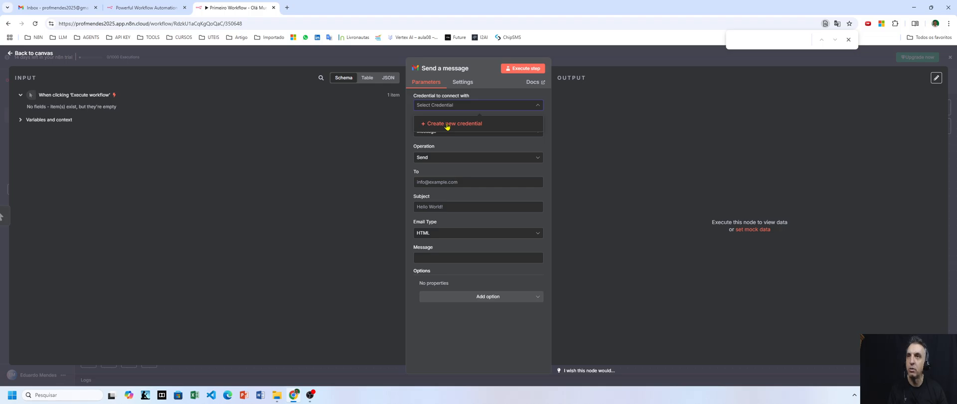
click(447, 124)
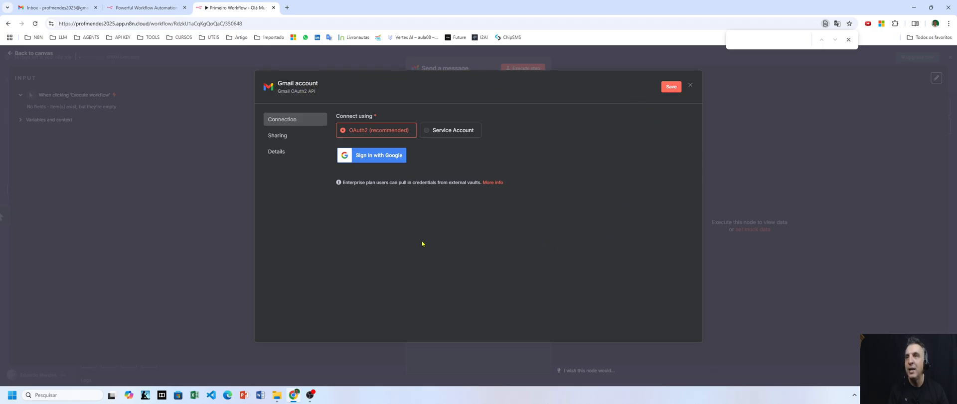
Sign in with Google, grant n8n.cloud all Gmail permissions, and close the success popup
click(369, 157)
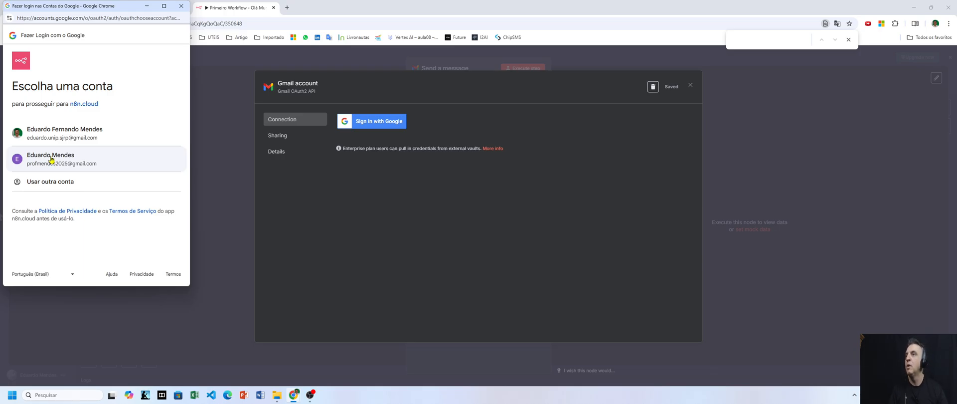
click(51, 159)
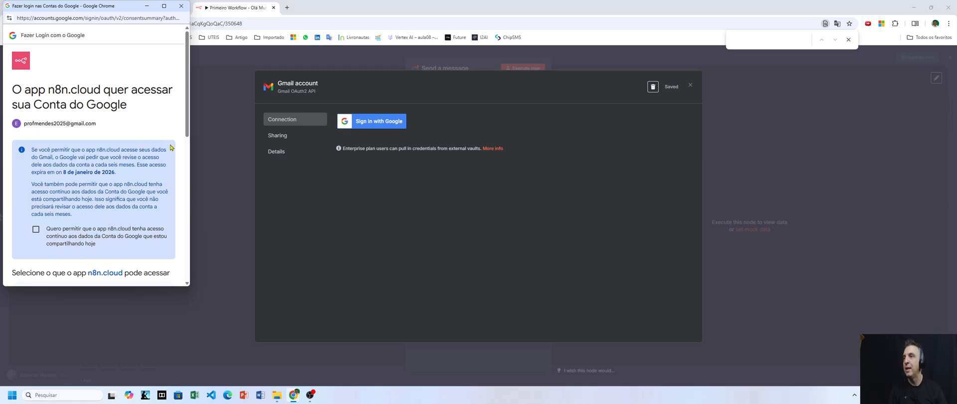
scroll(45, 189, down, 1)
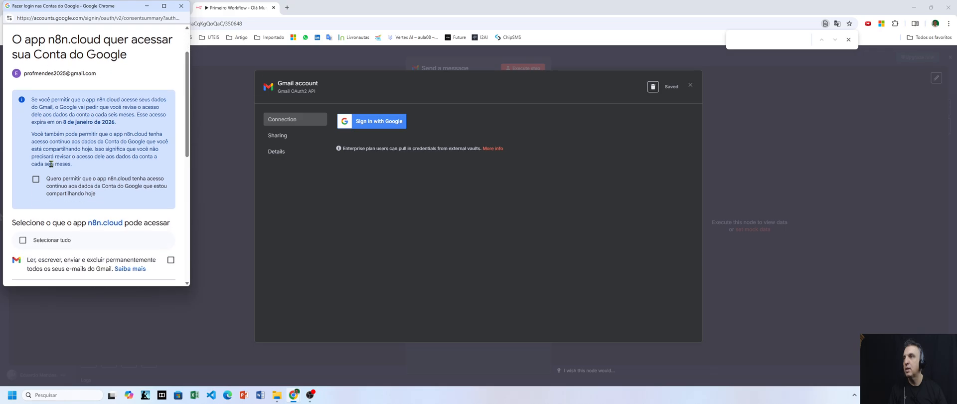
click(35, 180)
scroll(182, 173, down, 2)
scroll(181, 173, down, 1)
click(22, 147)
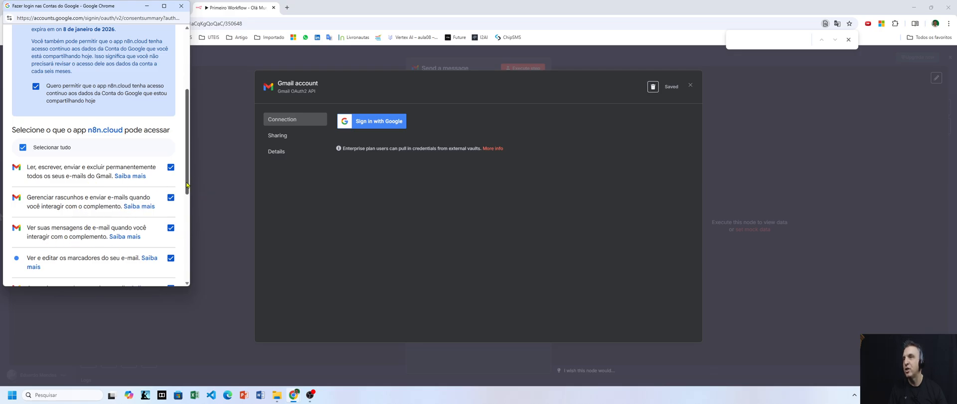
drag(188, 185, 187, 269)
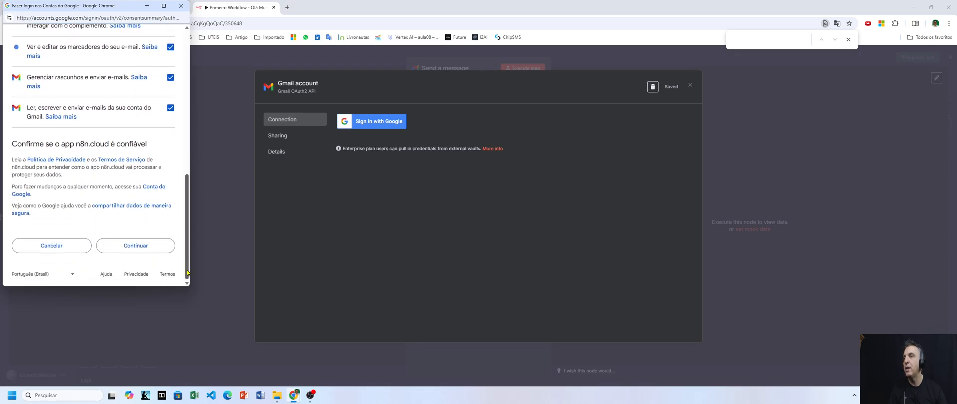
click(142, 246)
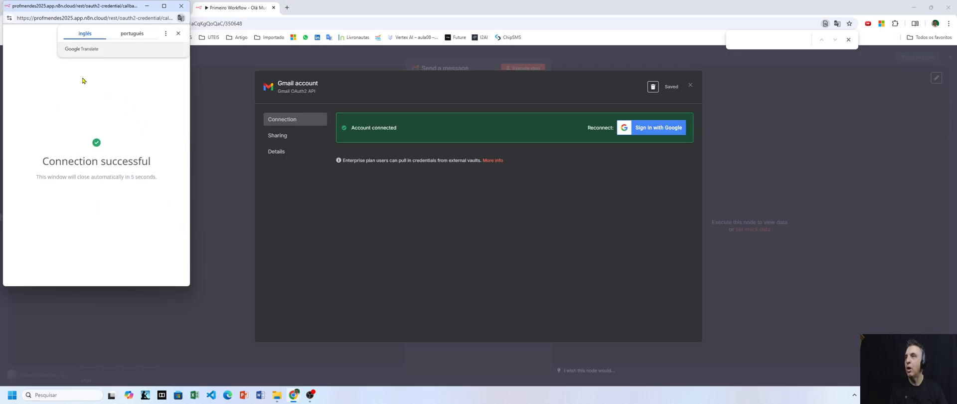
click(180, 6)
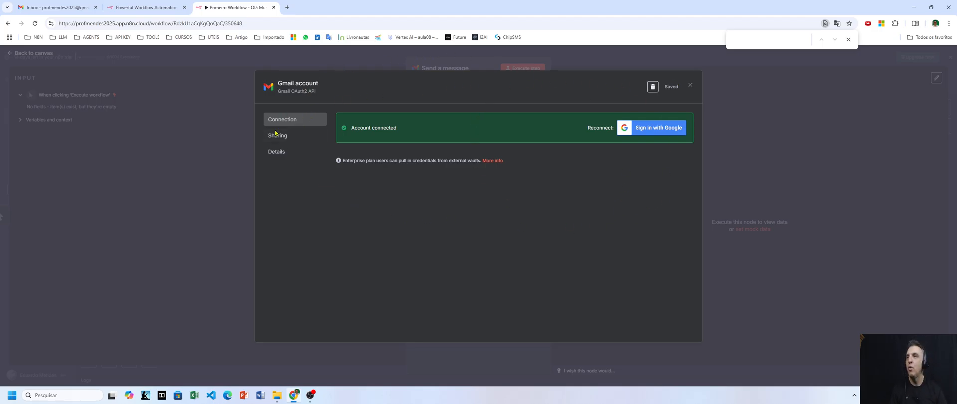
Close the credential dialog and keep Resource 'Message' and Operation 'Send' on the node
click(691, 87)
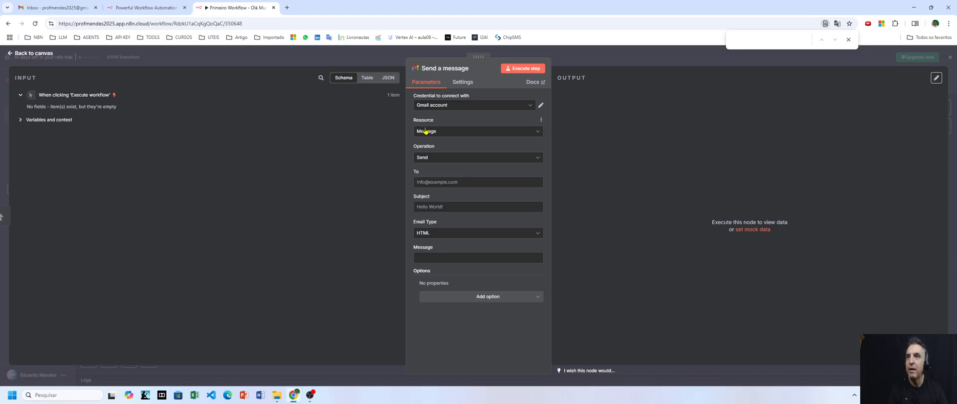
click(438, 133)
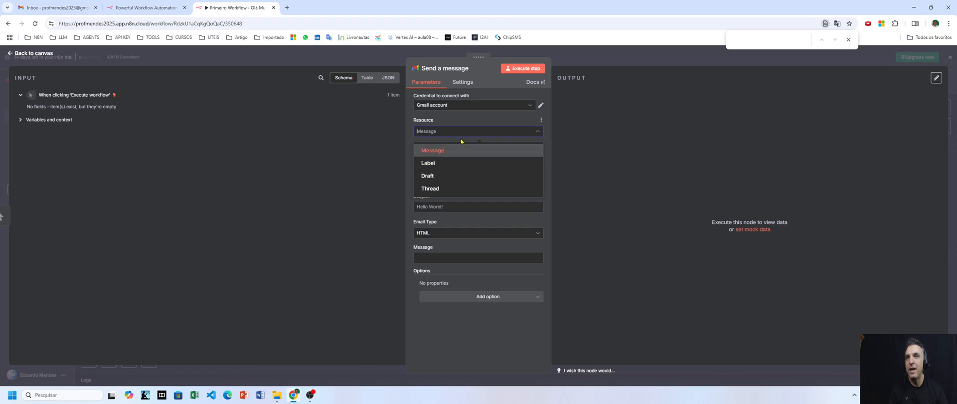
click(434, 150)
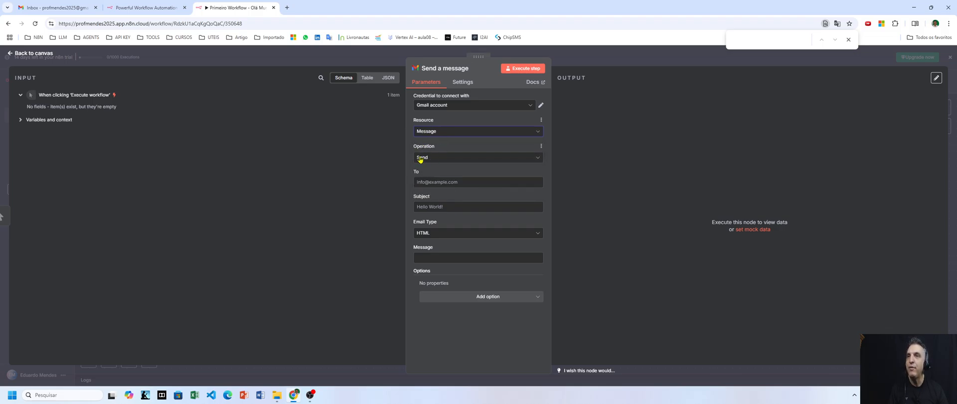
click(436, 157)
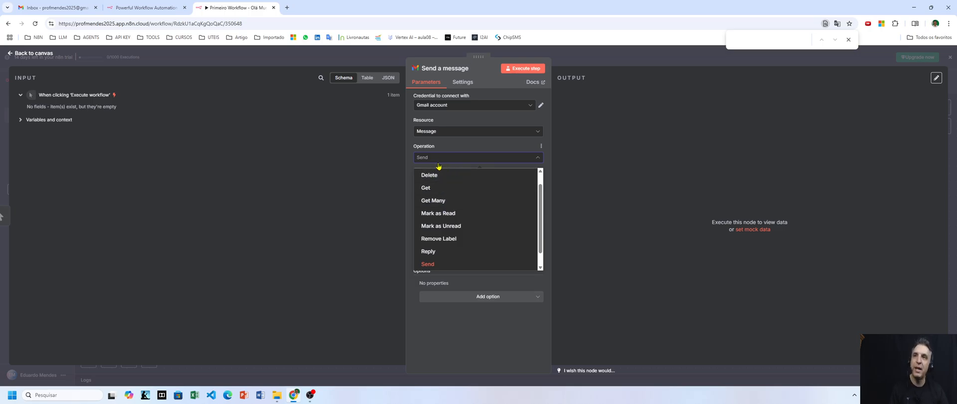
click(432, 264)
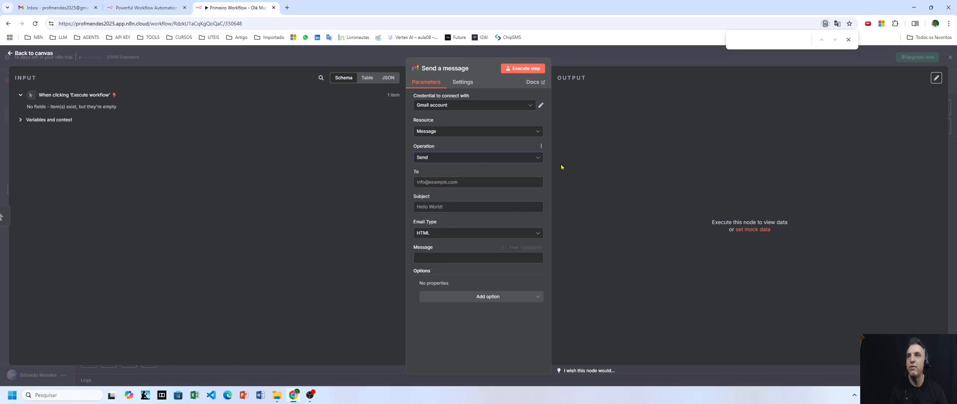
click(451, 182)
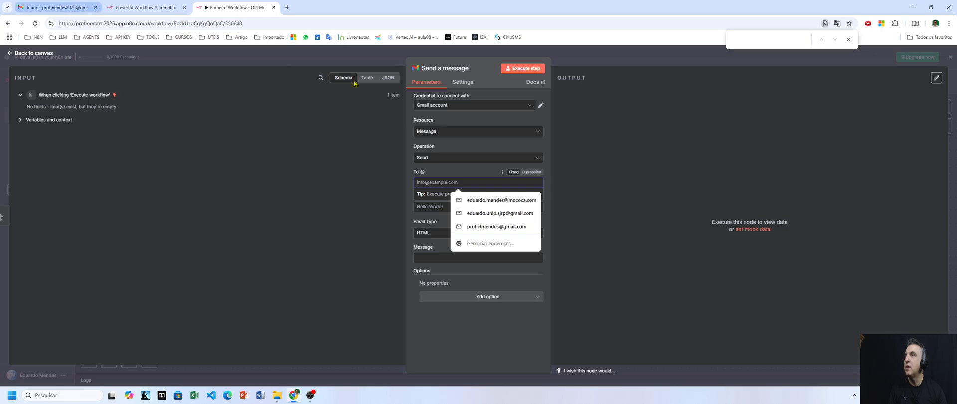
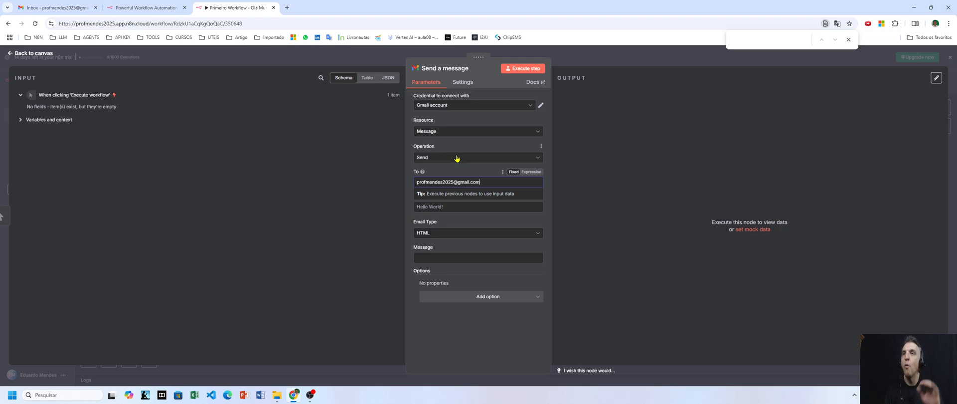
Enter the recipient's e-mail address and set the subject to 'Olá Mundo!!'
click(564, 179)
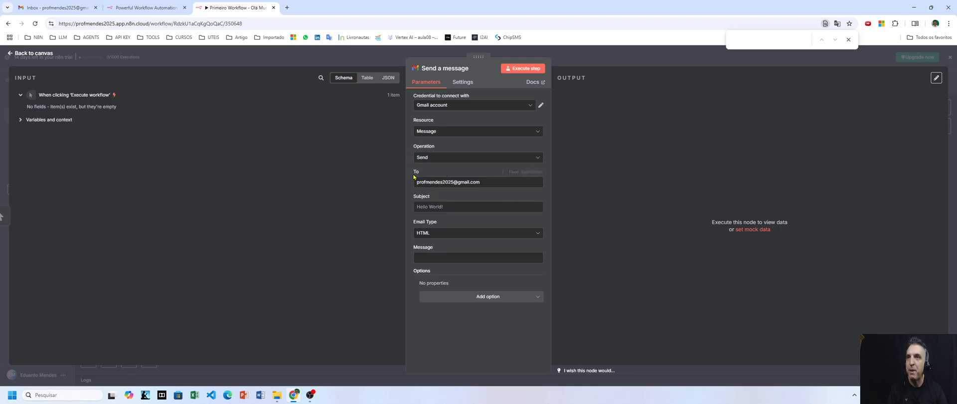
click(448, 207)
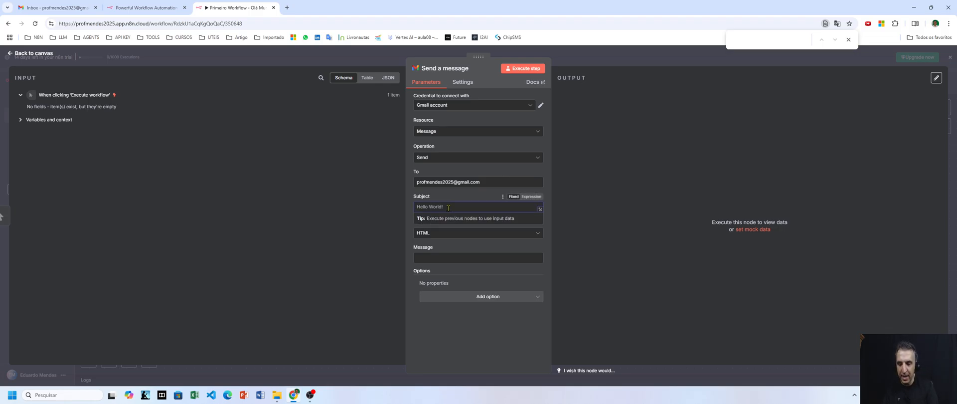
text(Olá)
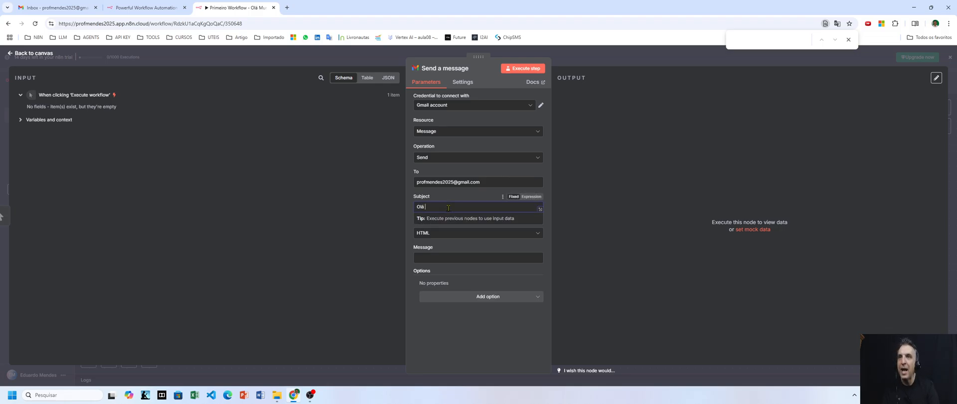
text( Mundo!)
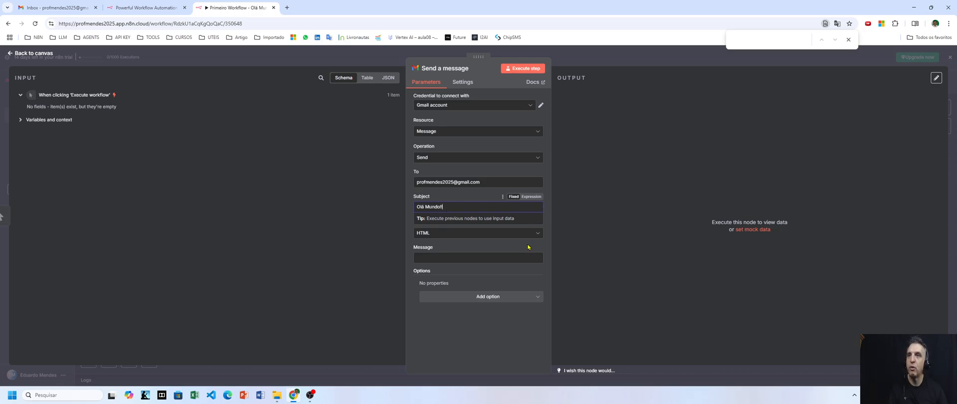
click(474, 199)
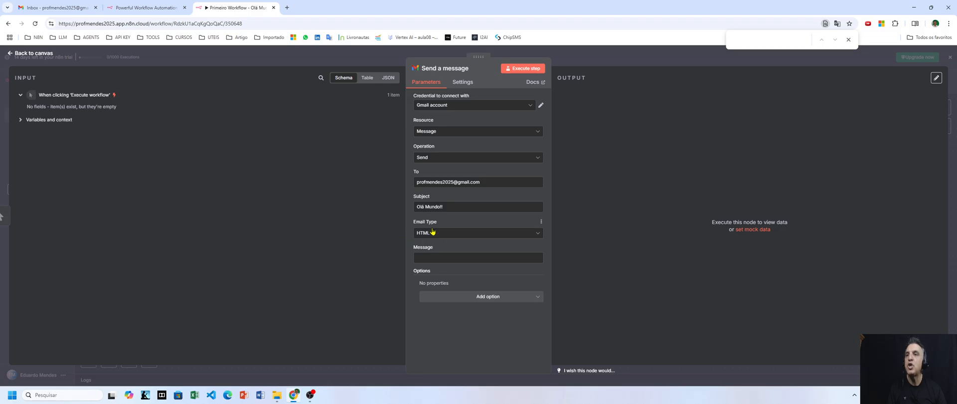
Keep Email Type HTML and write the message 'Olá mundo, seja bem vindo ao n8n.'
click(516, 234)
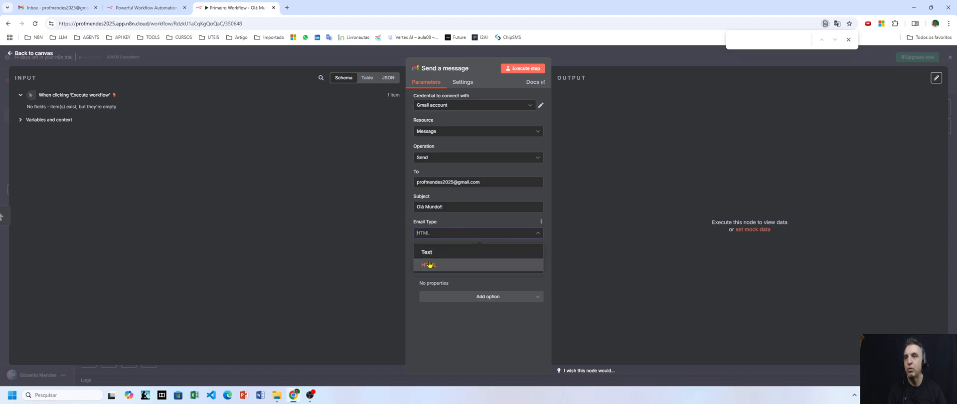
click(432, 235)
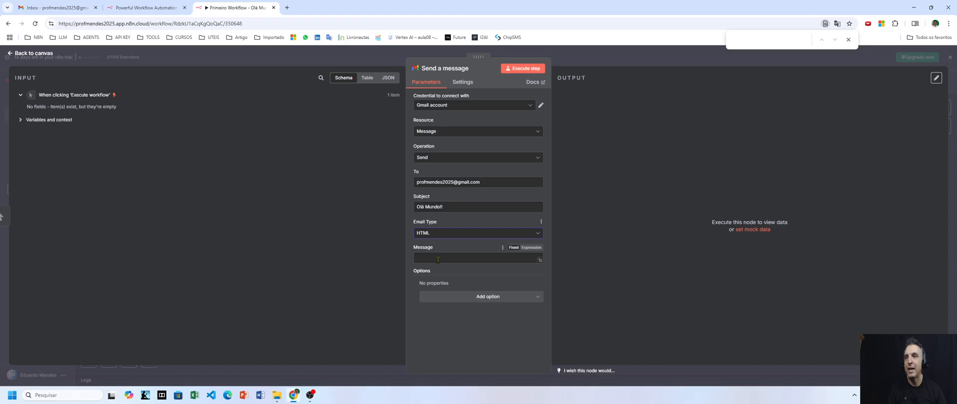
click(438, 258)
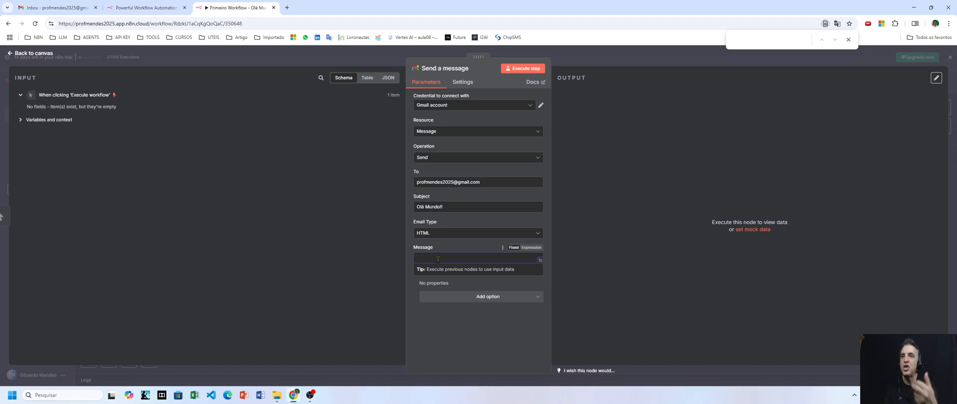
text(Olá )
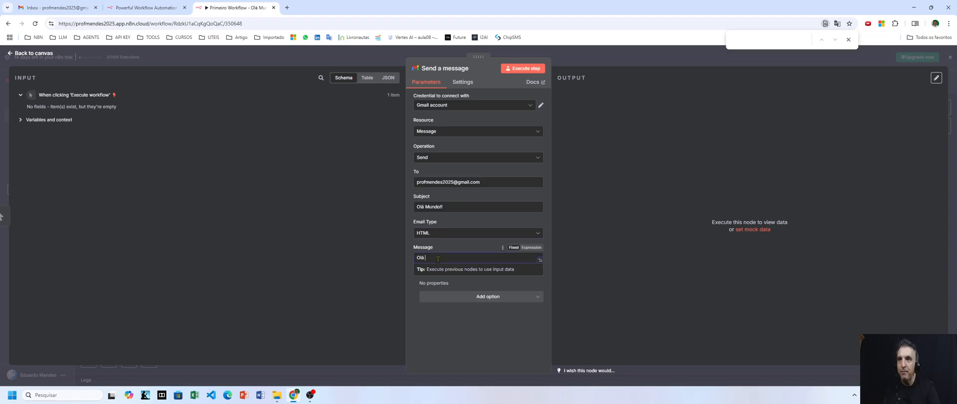
text(mundo, seja )
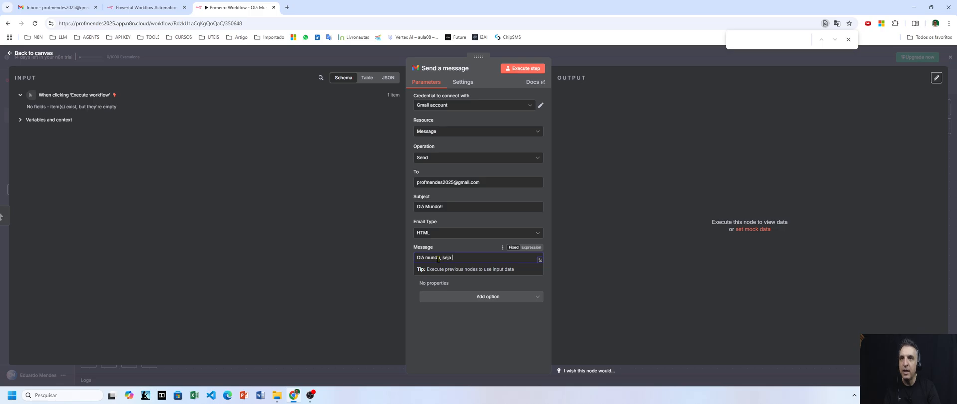
text(bem vindo ao n8n)
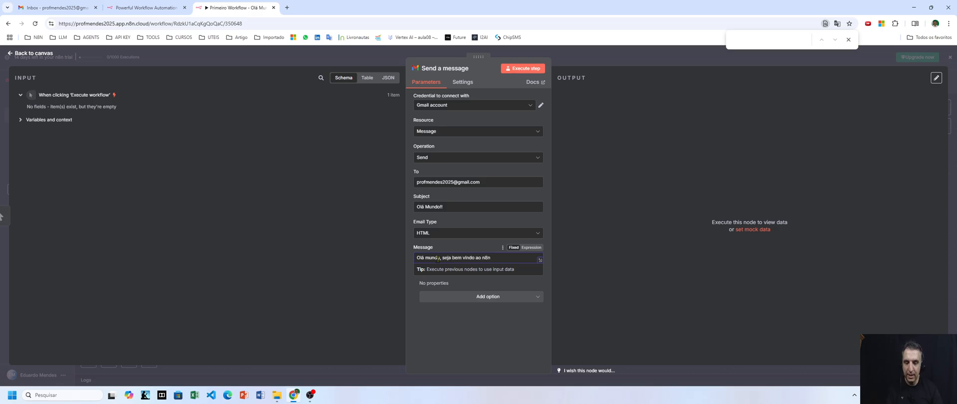
text(.)
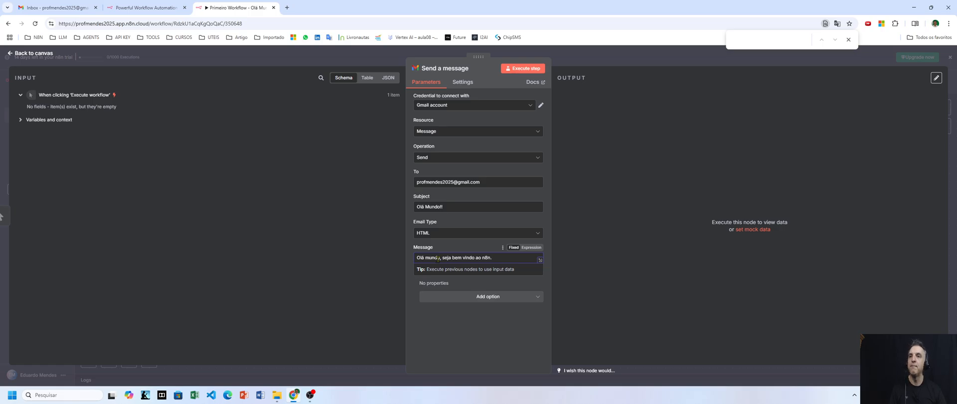
click(492, 332)
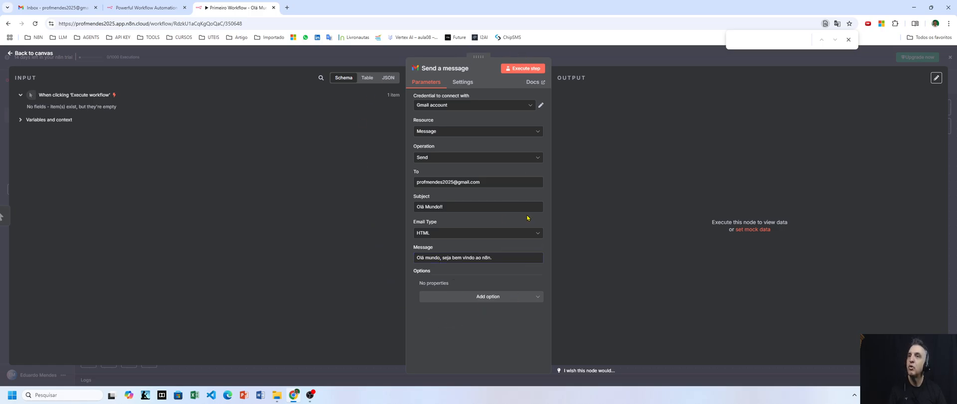
click(515, 298)
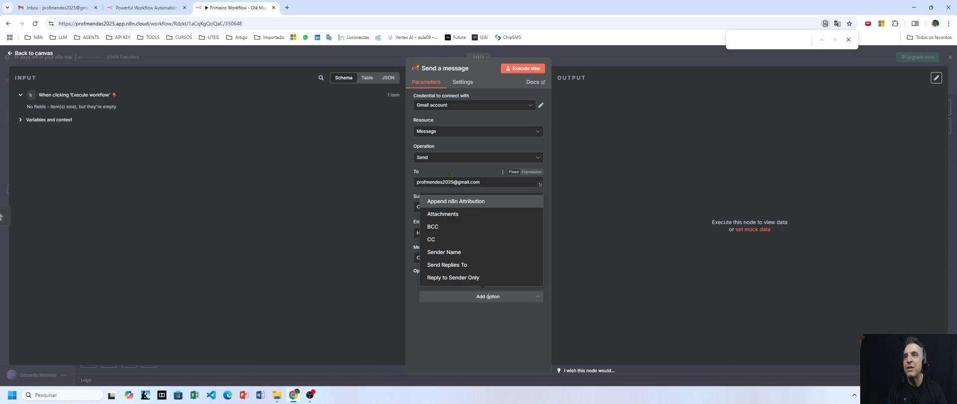
click(506, 331)
click(498, 297)
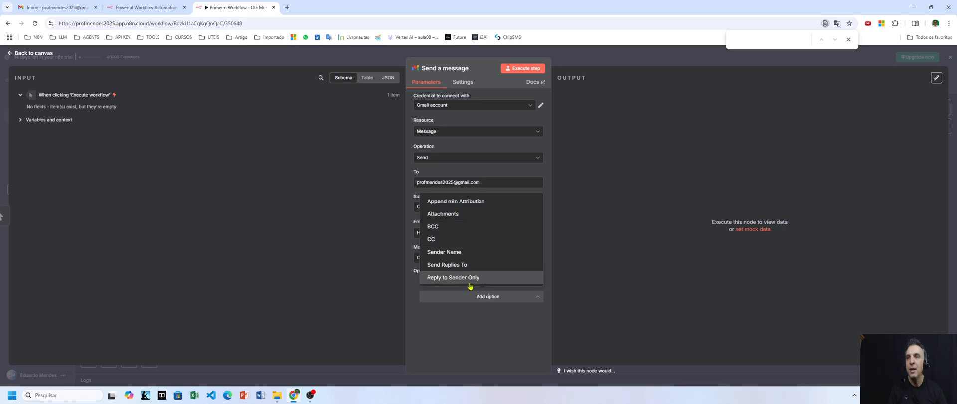
click(356, 232)
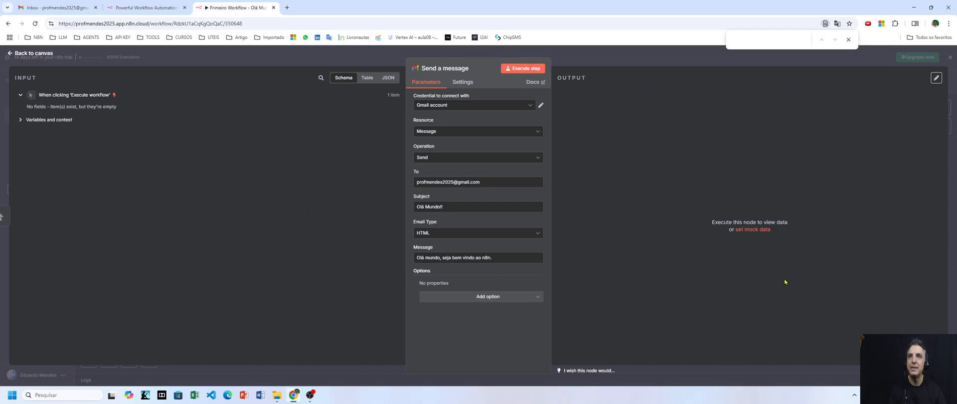
Execute the Send a message node, review its Schema, Table and JSON output, then go to Gmail
click(529, 70)
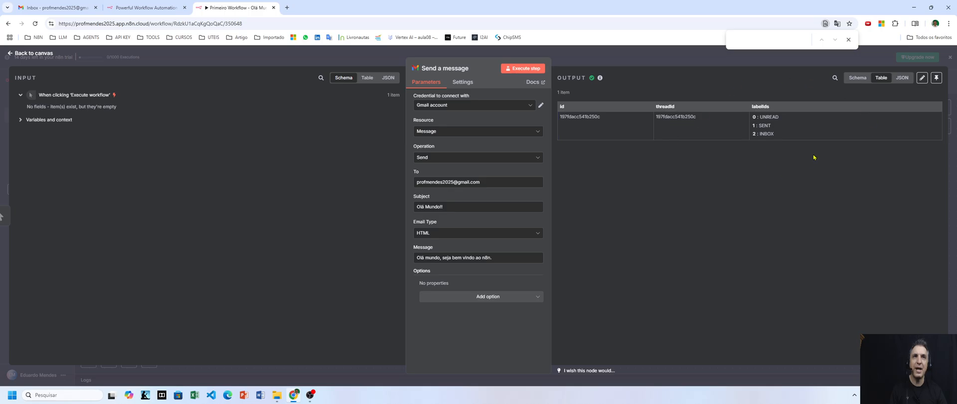
click(858, 79)
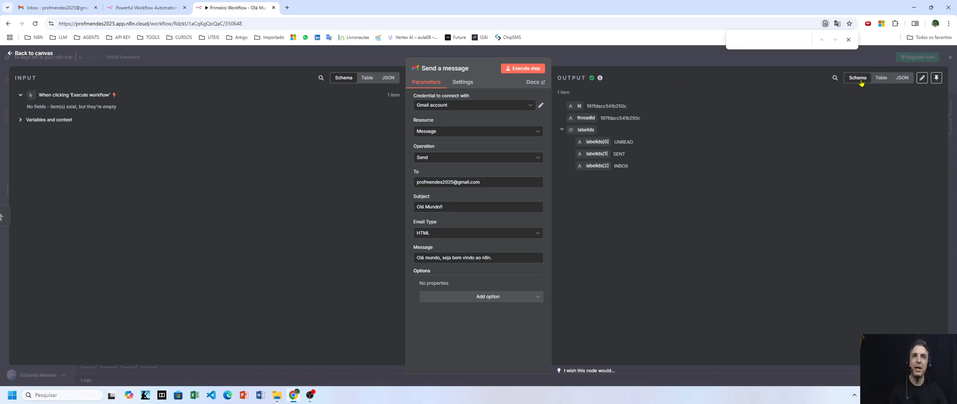
click(881, 78)
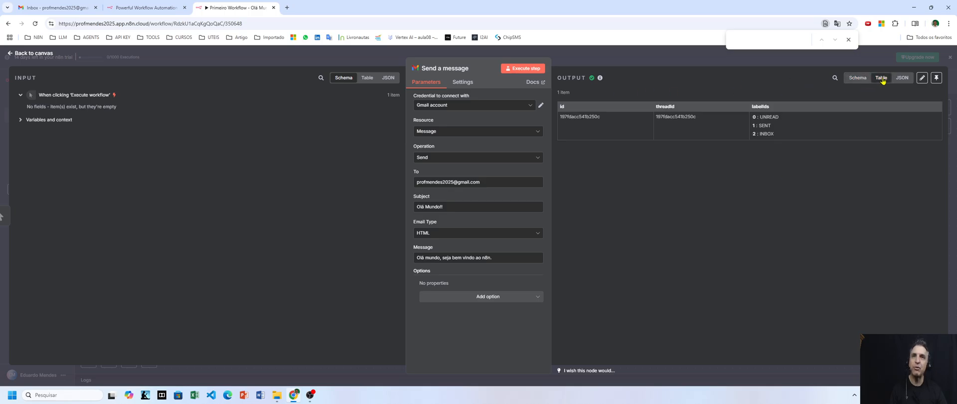
click(897, 79)
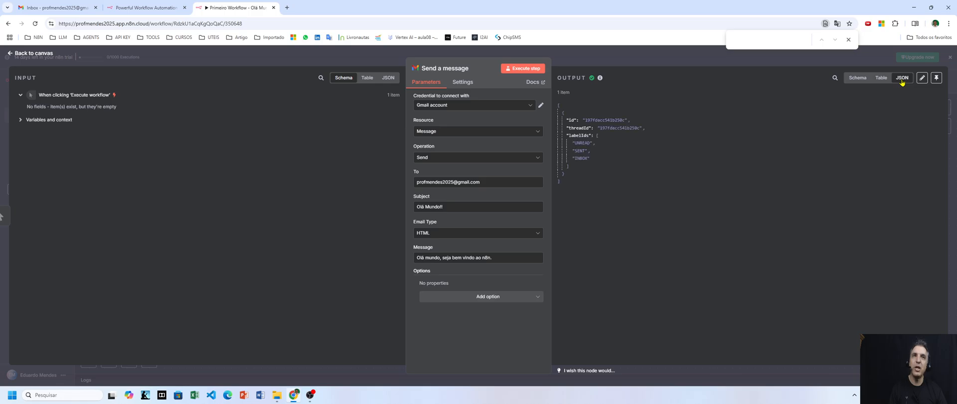
click(856, 79)
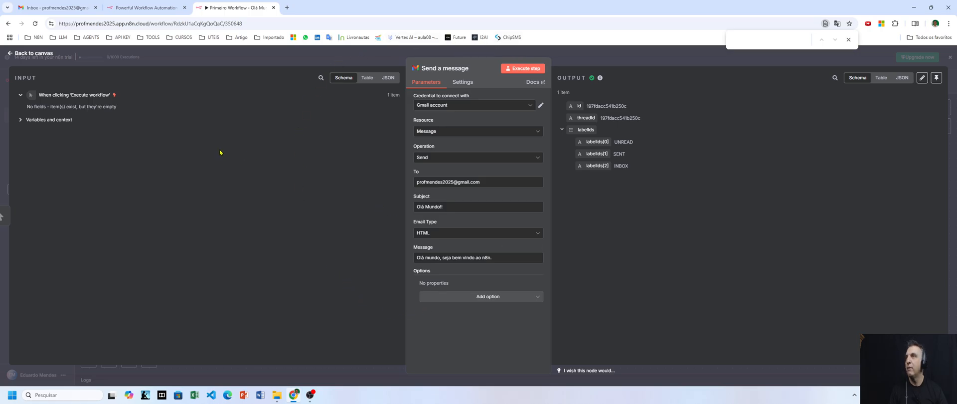
click(30, 9)
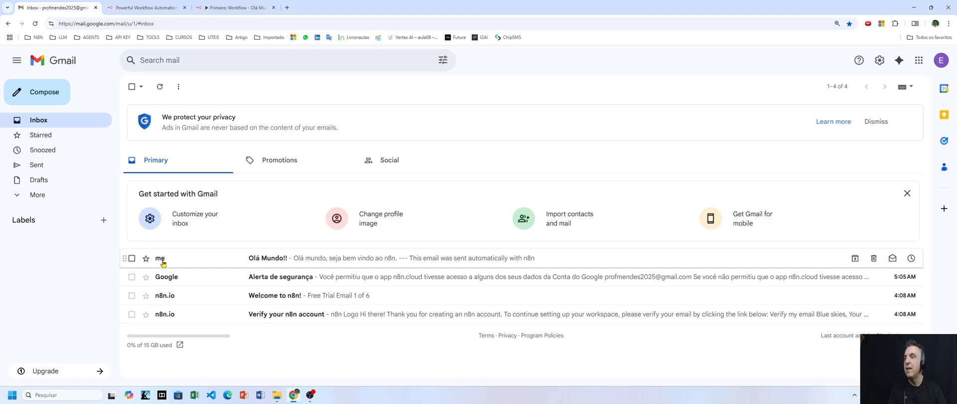
Confirm the 'Olá Mundo!!' email arrived in Gmail and return to the n8n workflow
mouse_move(163, 263)
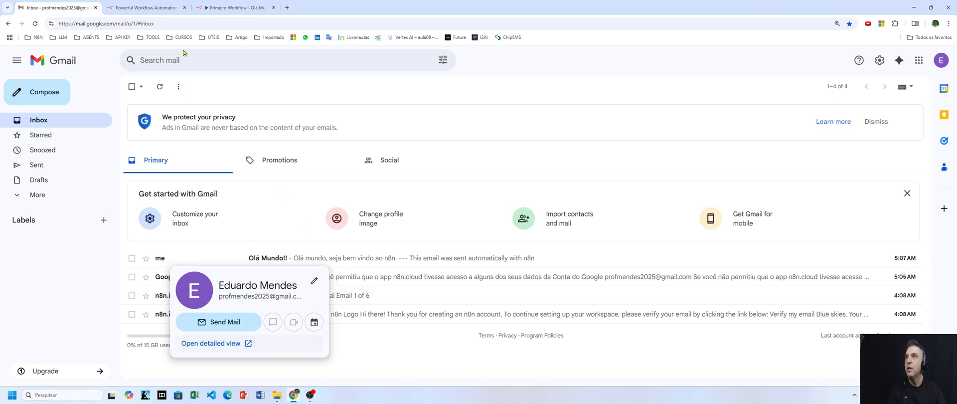
click(214, 9)
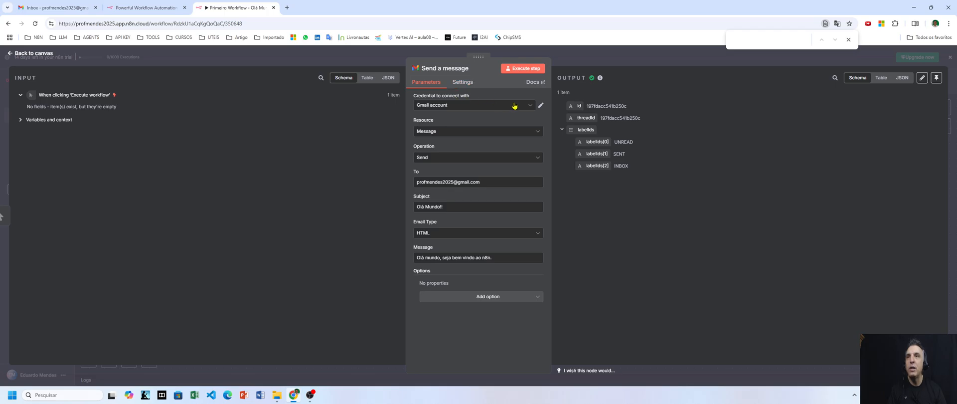
Confirm the Gmail account credential on the Send a message node, then view the Gmail inbox
click(530, 105)
click(454, 126)
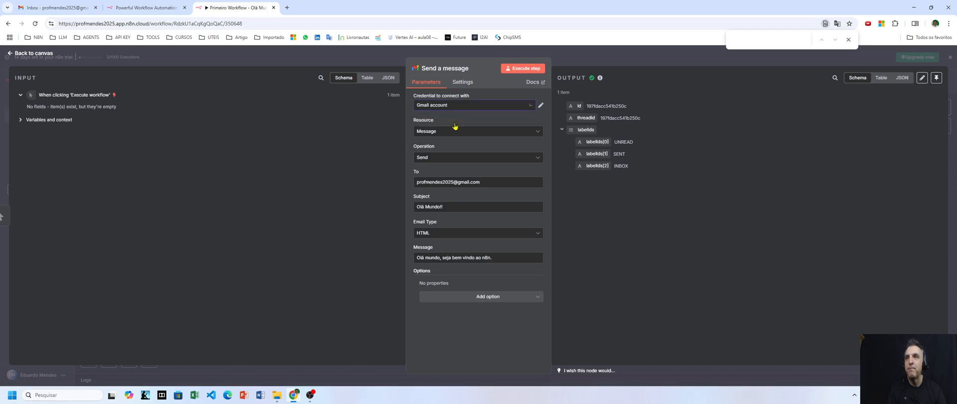
click(541, 105)
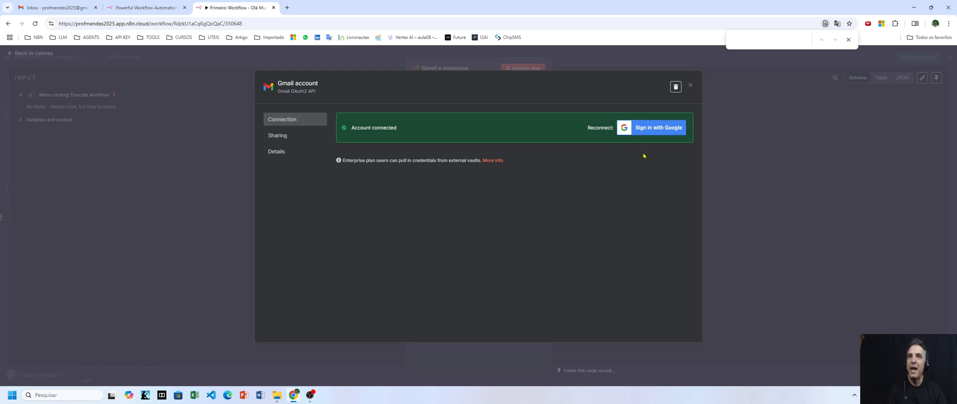
click(690, 85)
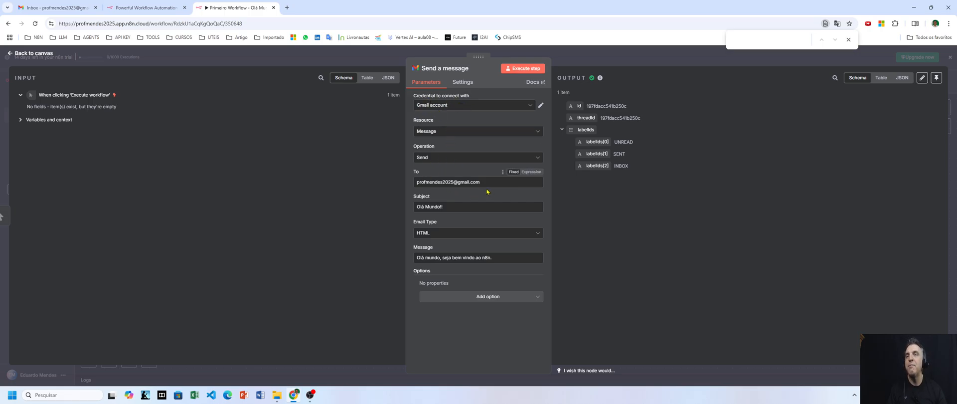
click(55, 8)
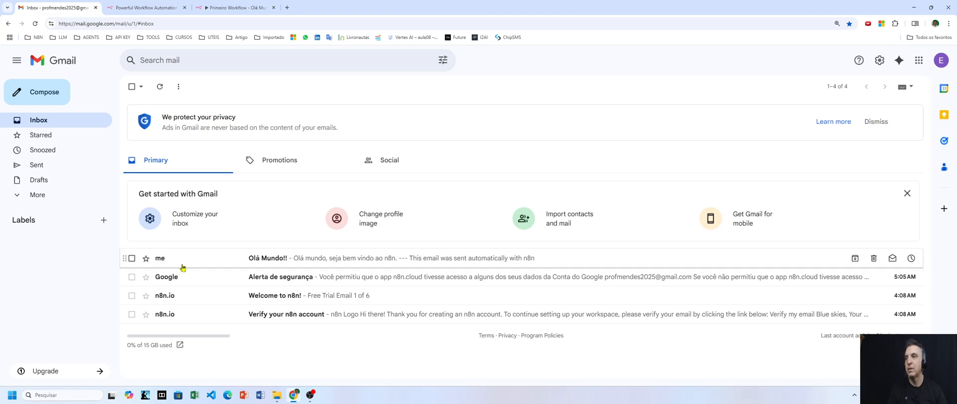
Open the Olá Mundo!! email in Gmail
click(274, 262)
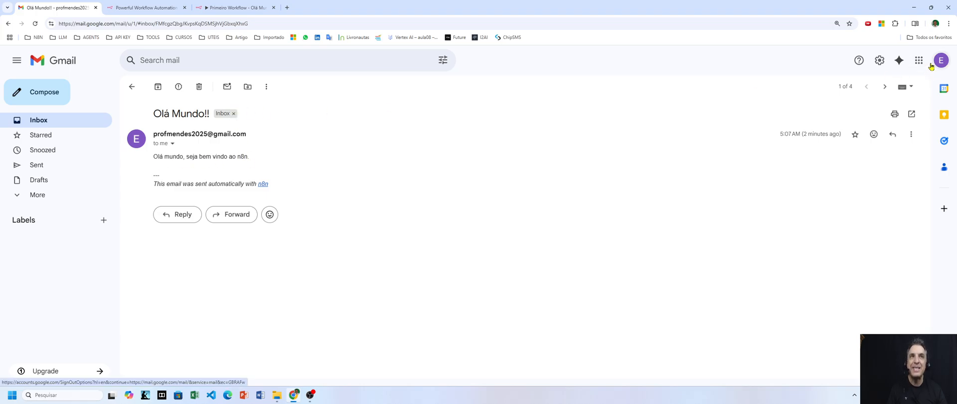
click(219, 8)
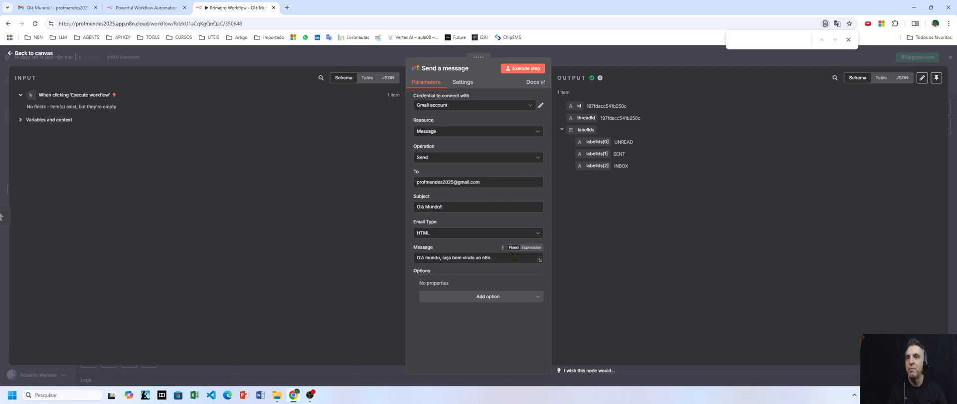
click(55, 7)
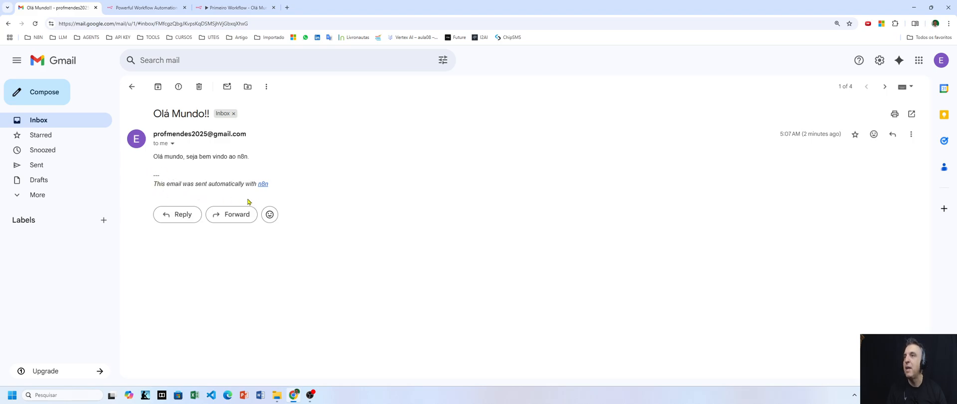
Highlight the email's 'sent automatically with n8n' signature line, then return to the workflow
drag(279, 184, 249, 176)
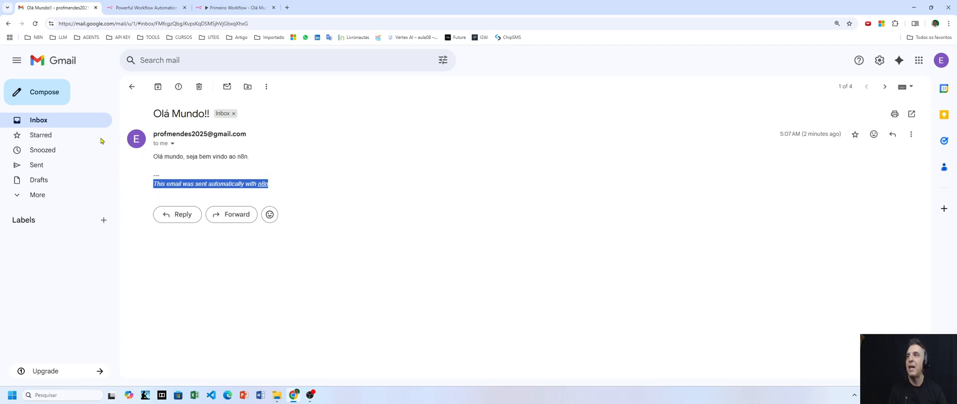
click(43, 125)
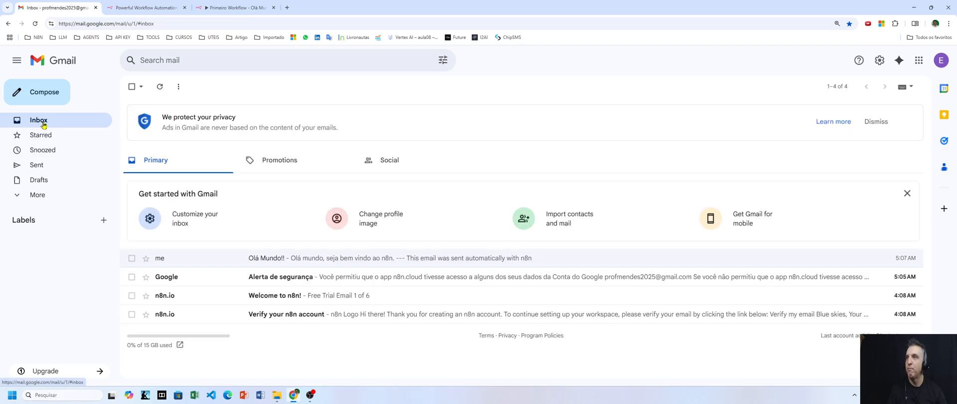
click(243, 7)
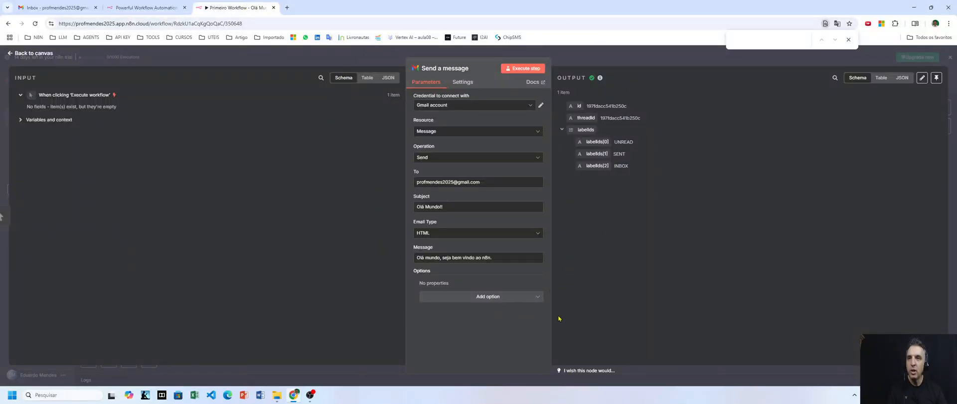
Add Append n8n Attribution switched off, re-run Send a message, and check Gmail
click(496, 297)
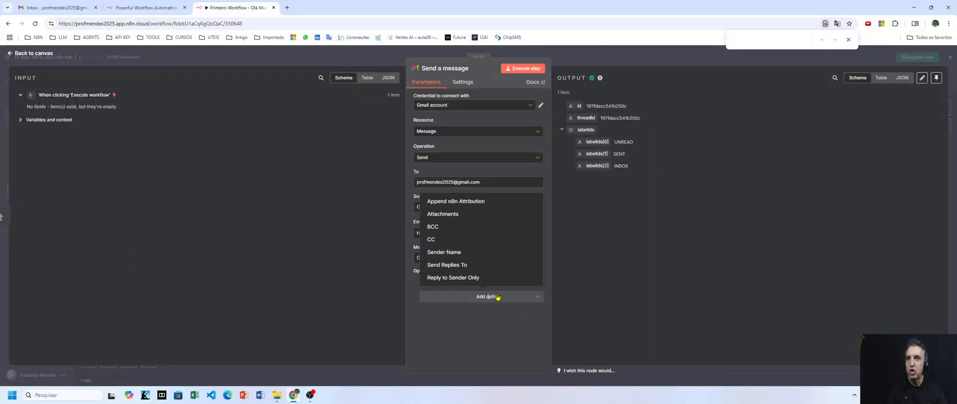
click(445, 202)
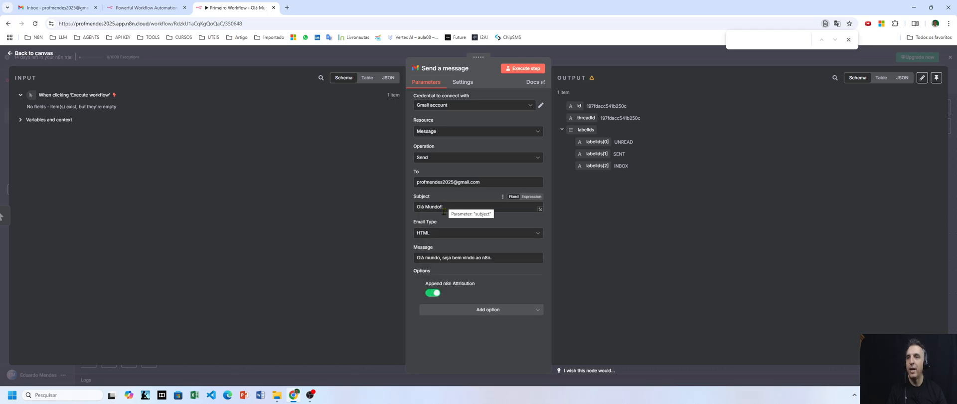
click(429, 294)
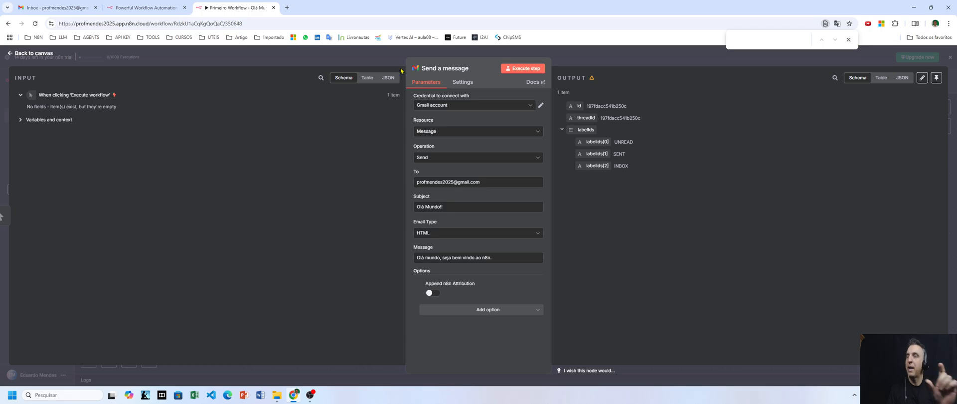
click(514, 69)
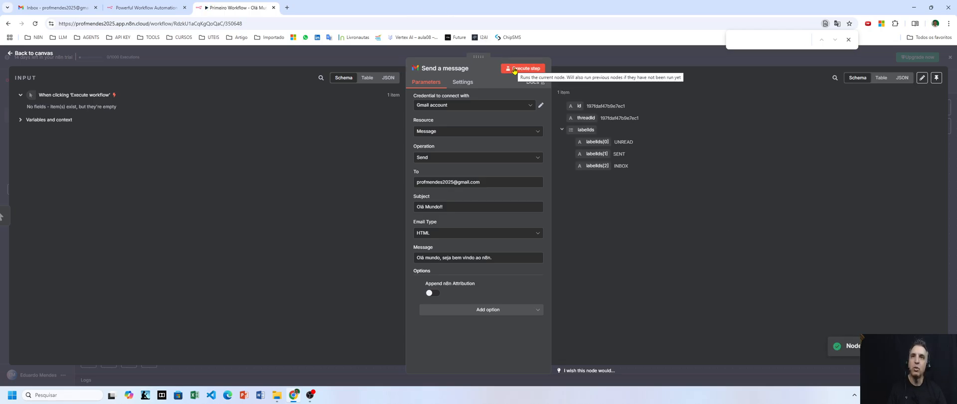
click(61, 8)
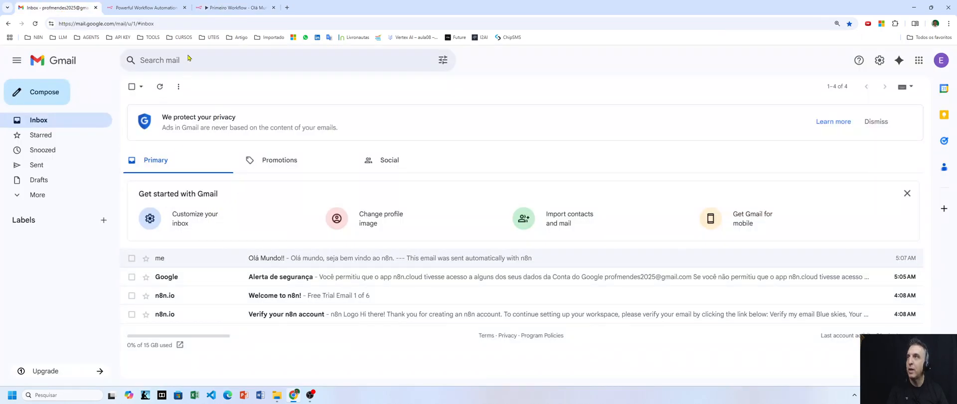
Reload Gmail and open the newest Olá Mundo!! email, now without the n8n signature
key(F5)
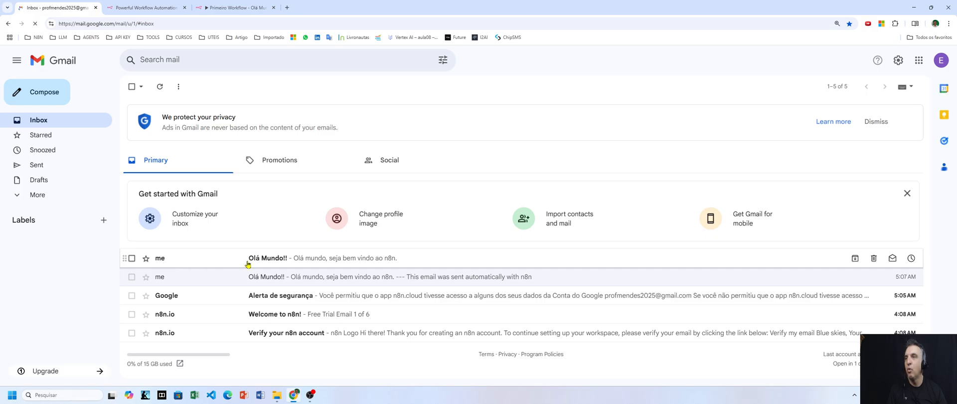
click(274, 262)
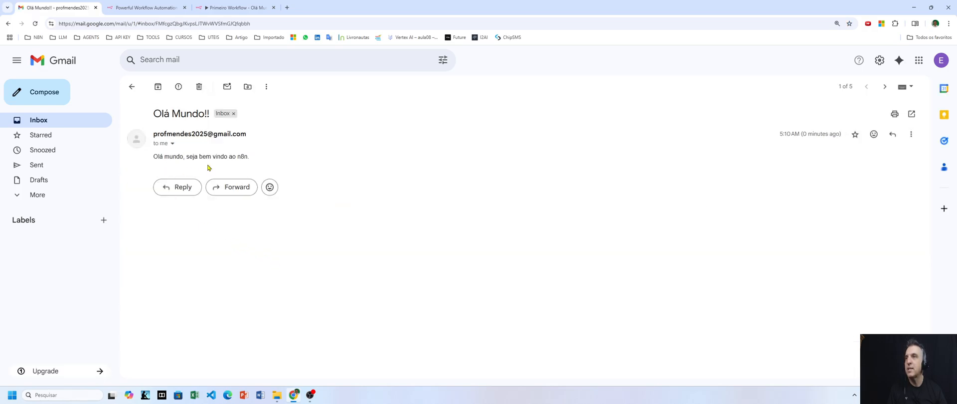
click(237, 7)
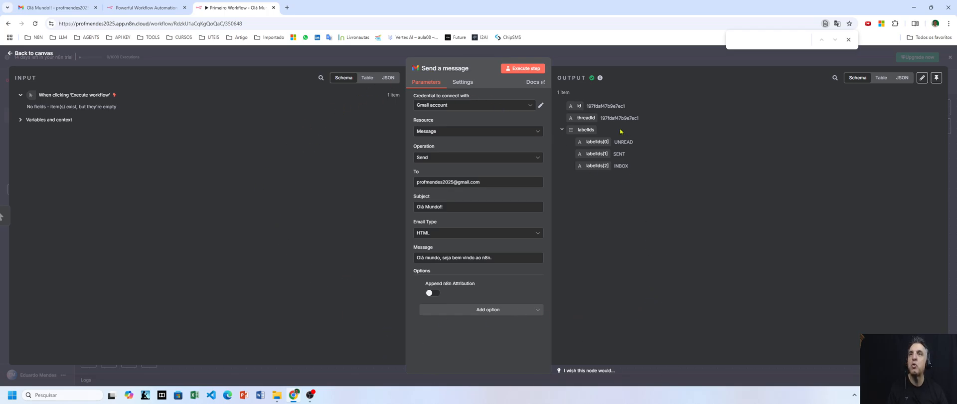
Tidy up the canvas, execute the whole workflow, and confirm delivery in the Gmail inbox
click(627, 59)
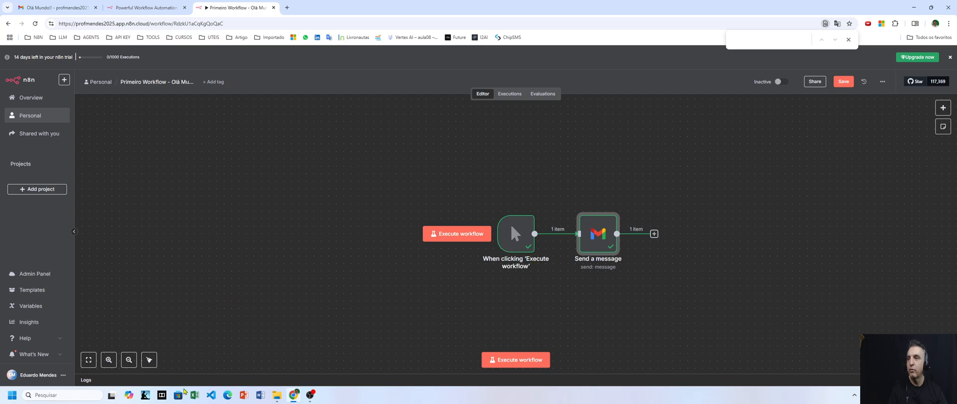
click(148, 360)
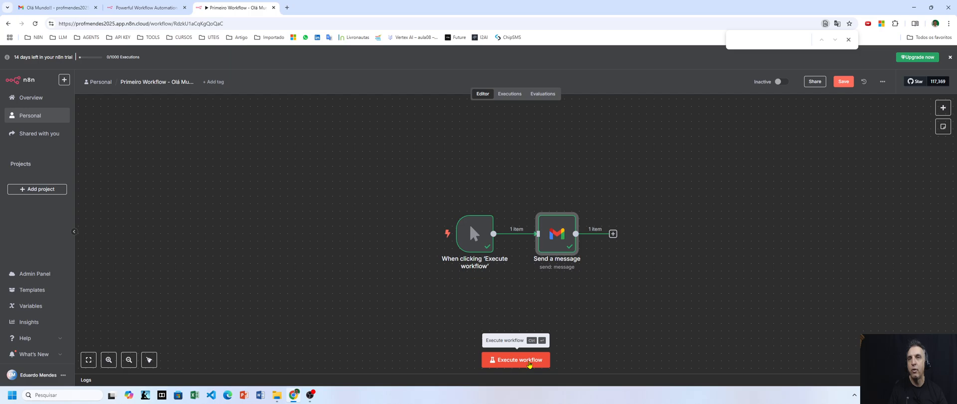
click(529, 363)
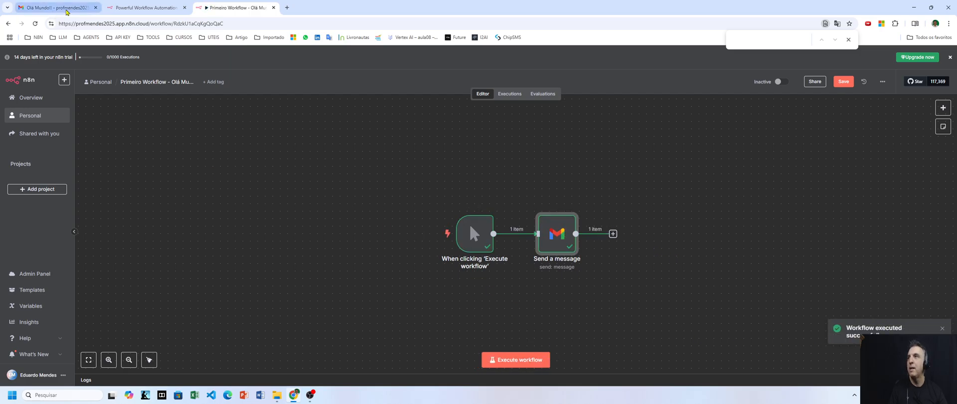
click(62, 10)
click(41, 121)
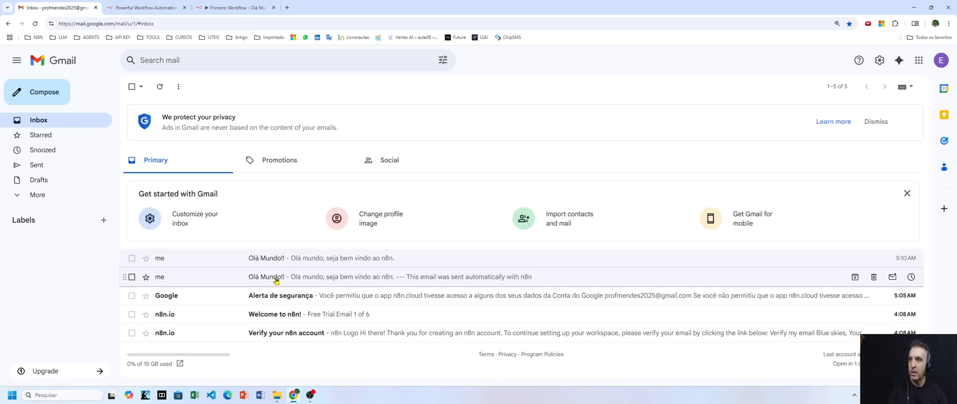
Reload the Gmail inbox to show the third Olá Mundo!! email, then return to Primeiro Workflow
key(F5)
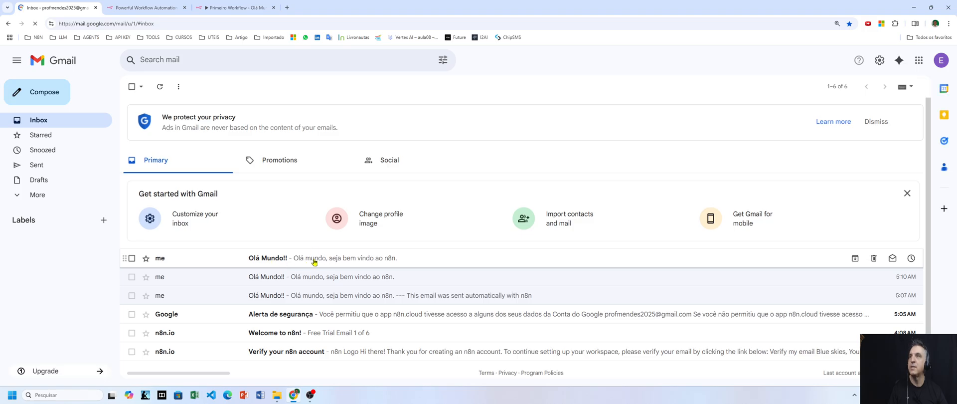
click(237, 7)
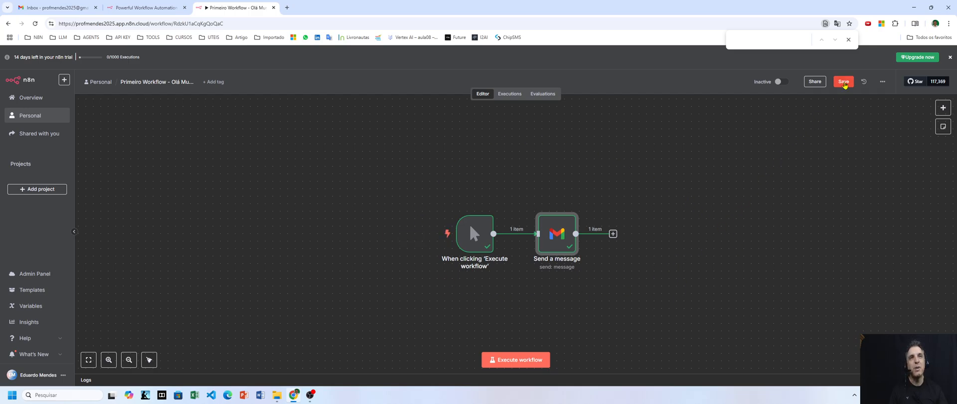
Save the Primeiro Workflow with its manual trigger and Send a message node
click(842, 83)
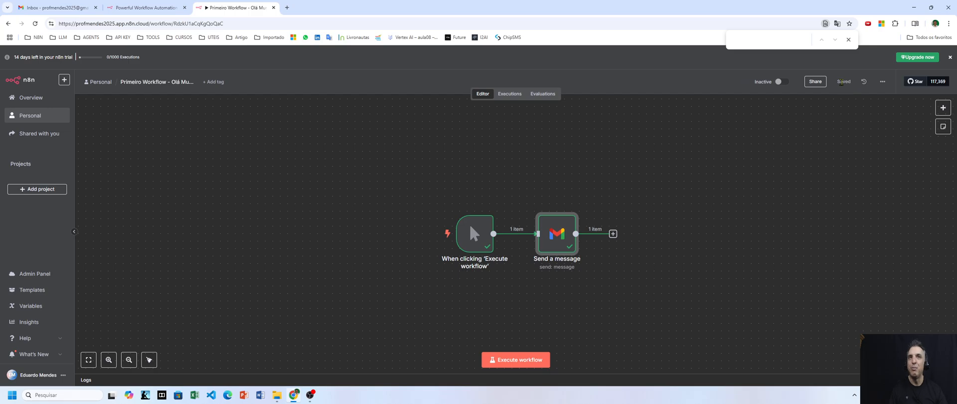